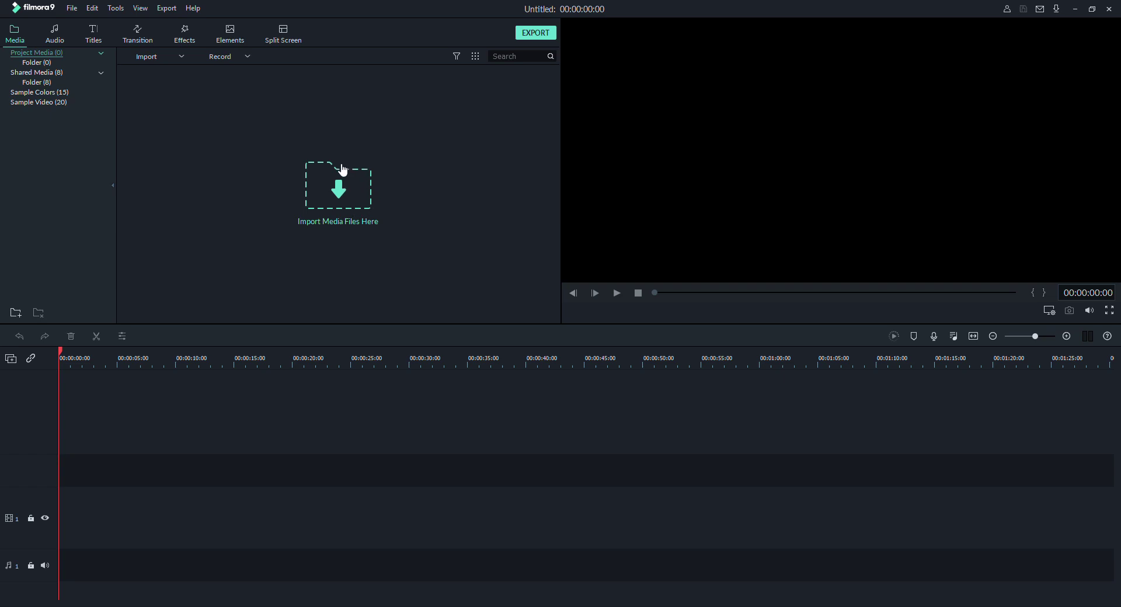
- Import the eight beach videos and start placing the aerial coastline clip on video track 1
{"action": "left_click", "coordinate": [149, 57]}
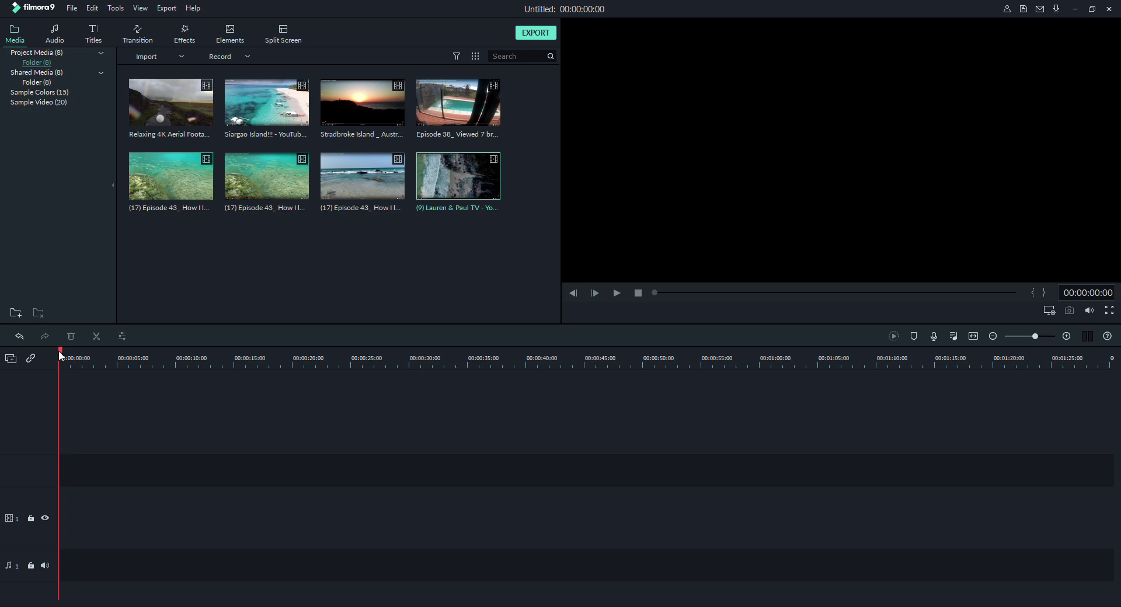
{"action": "mouse_move", "coordinate": [60, 355]}
{"action": "left_mouse_down"}
{"action": "mouse_move", "coordinate": [82, 358]}
{"action": "mouse_move", "coordinate": [59, 357]}
{"action": "left_mouse_up"}
{"action": "left_click_drag", "start_coordinate": [457, 178], "coordinate": [280, 564]}
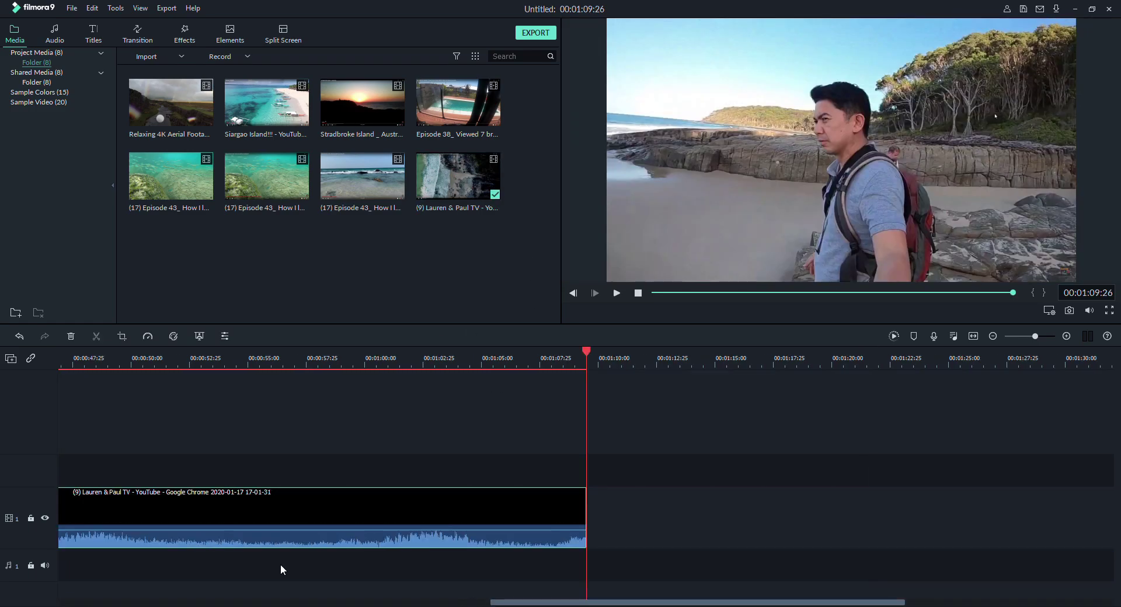
{"action": "key", "text": "ctrl+z"}
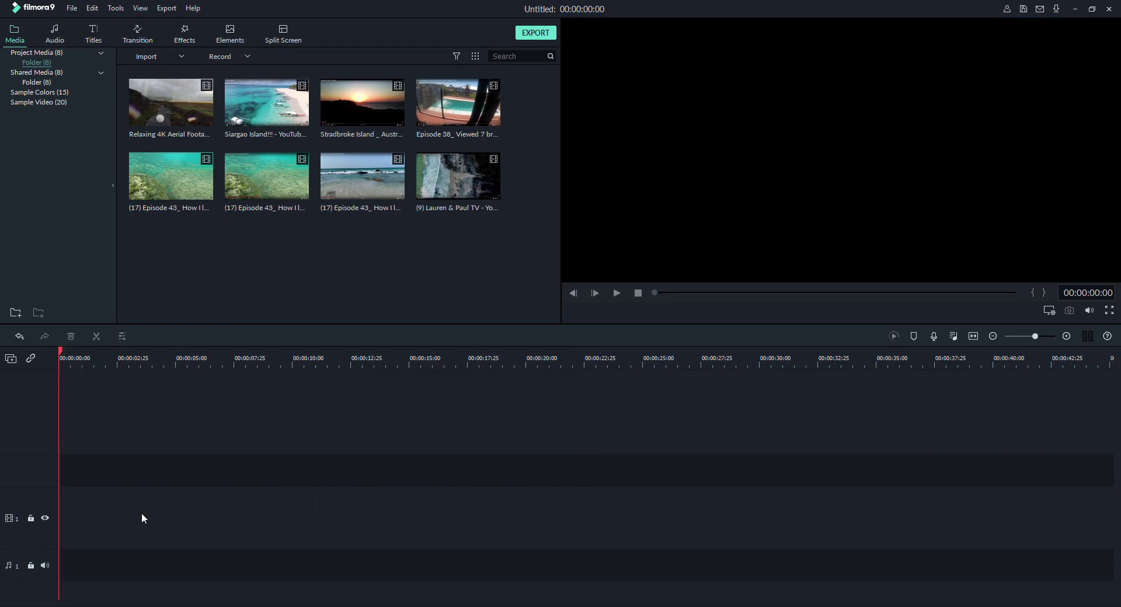
{"action": "left_click_drag", "start_coordinate": [446, 185], "coordinate": [71, 527]}
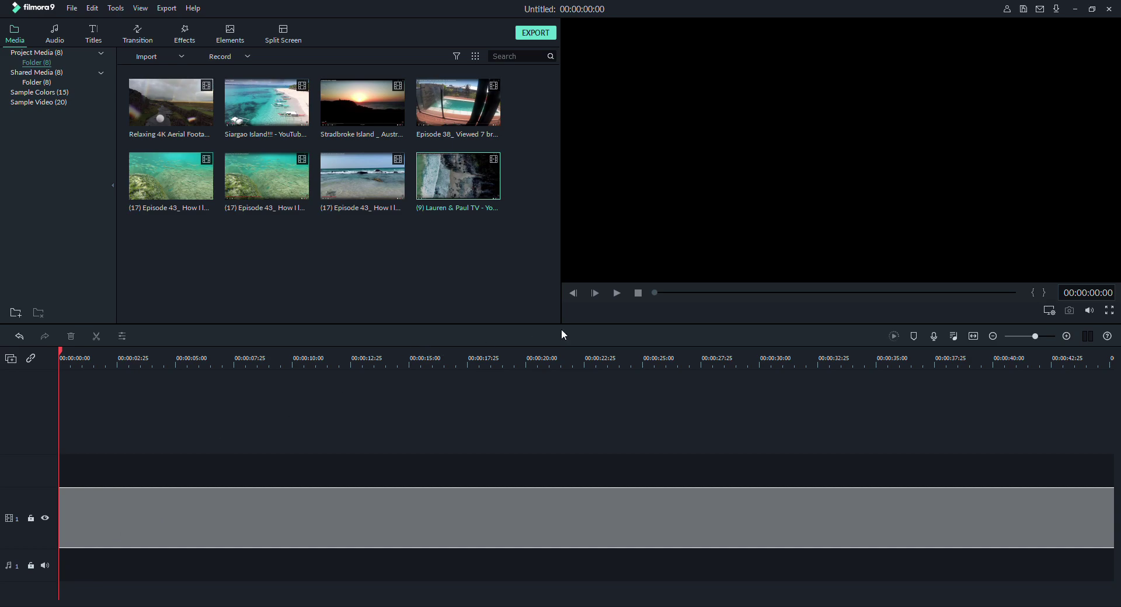
- Drop the aerial clip at 00:00 on track 1, add Episode 43 on track 2, and preview
{"action": "left_click_drag", "start_coordinate": [573, 320], "coordinate": [573, 320]}
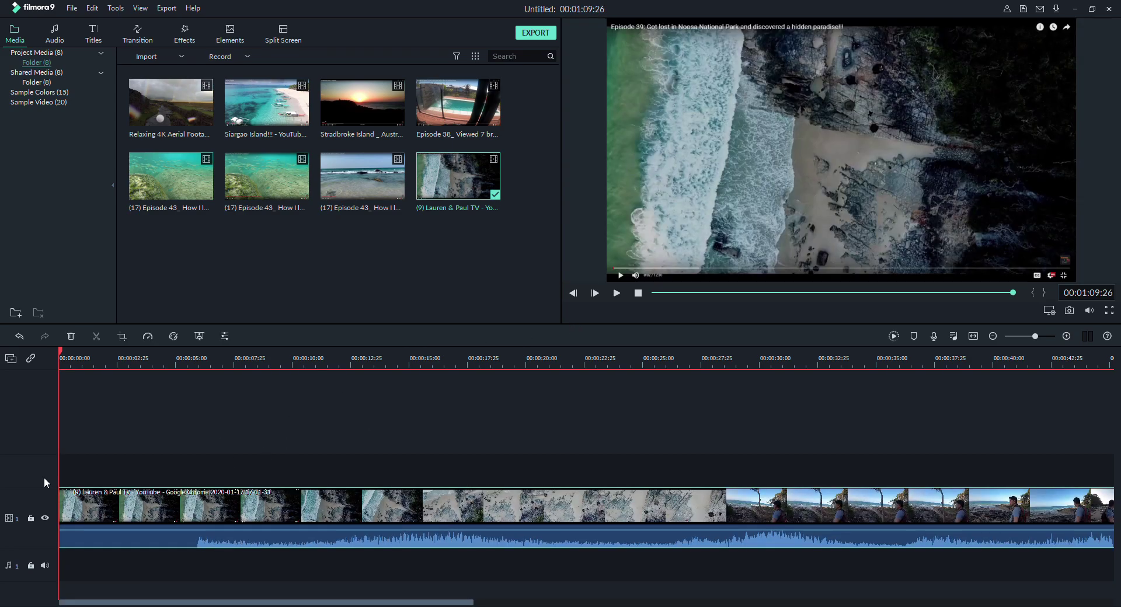
{"action": "left_click_drag", "start_coordinate": [360, 175], "coordinate": [62, 467]}
{"action": "left_click", "coordinate": [142, 412]}
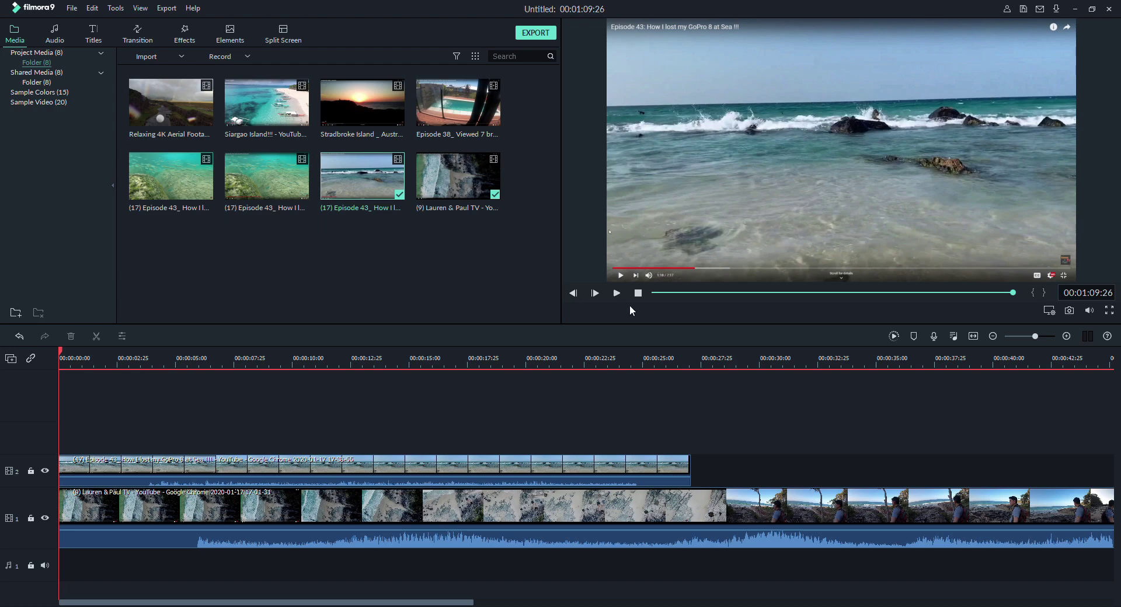
{"action": "left_click", "coordinate": [617, 293]}
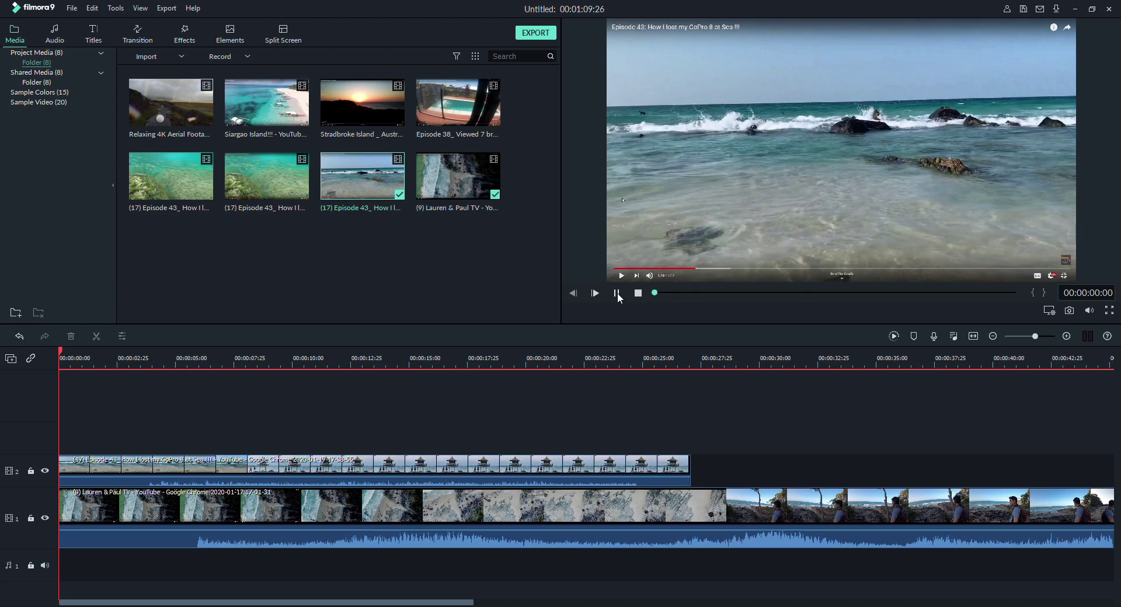
- Trim the Episode 43 clip to roughly its first 2.5 seconds and rewind the playhead
{"action": "left_click", "coordinate": [652, 485]}
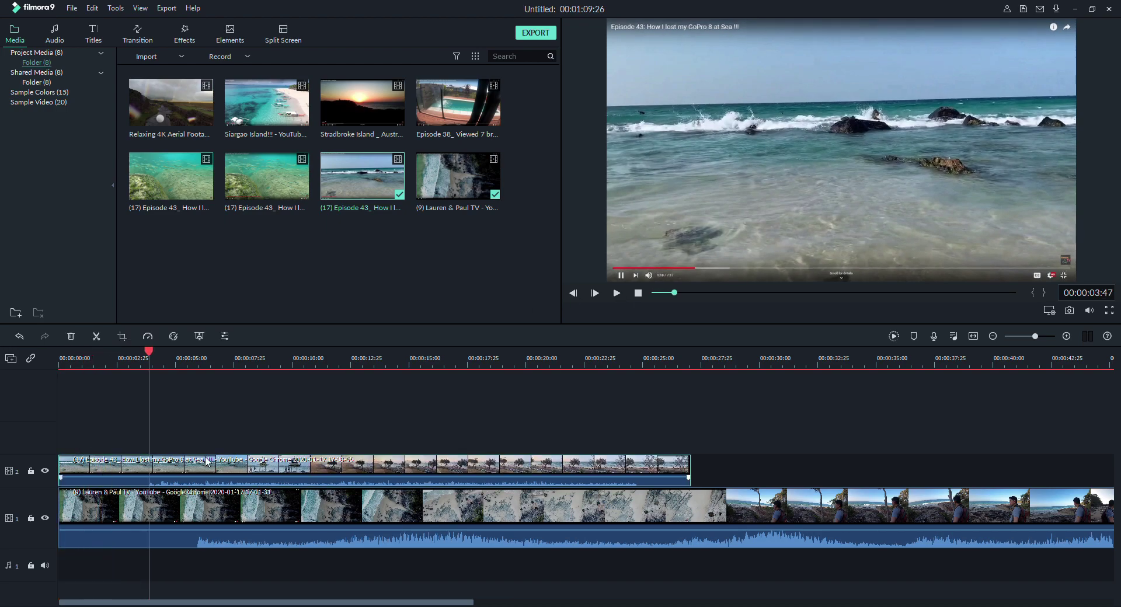
{"action": "left_click_drag", "start_coordinate": [690, 476], "coordinate": [125, 497]}
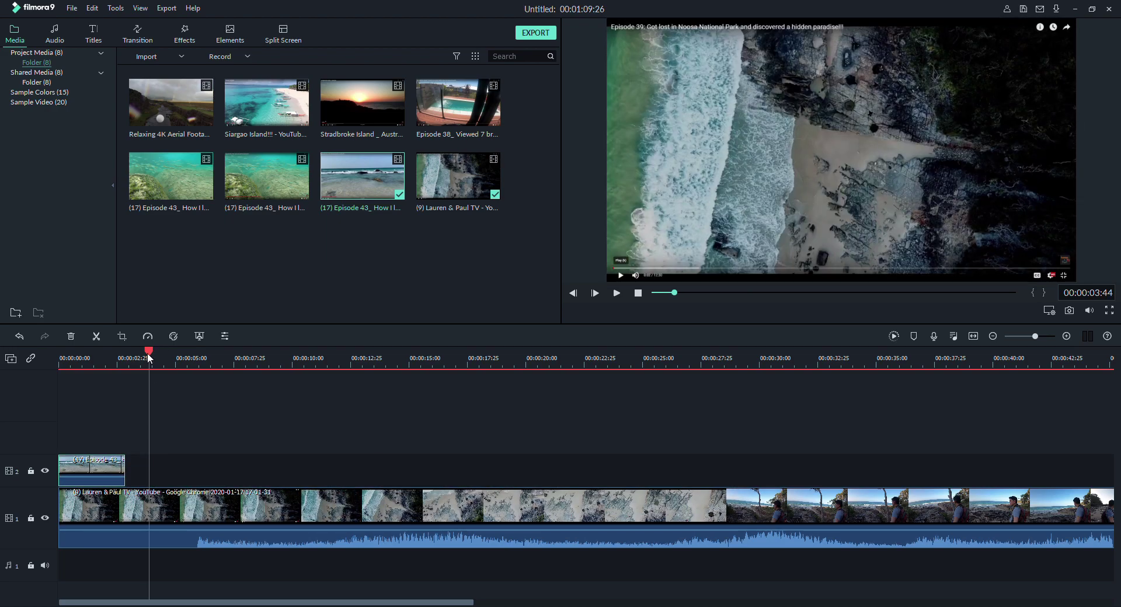
{"action": "left_click_drag", "start_coordinate": [148, 352], "coordinate": [51, 378]}
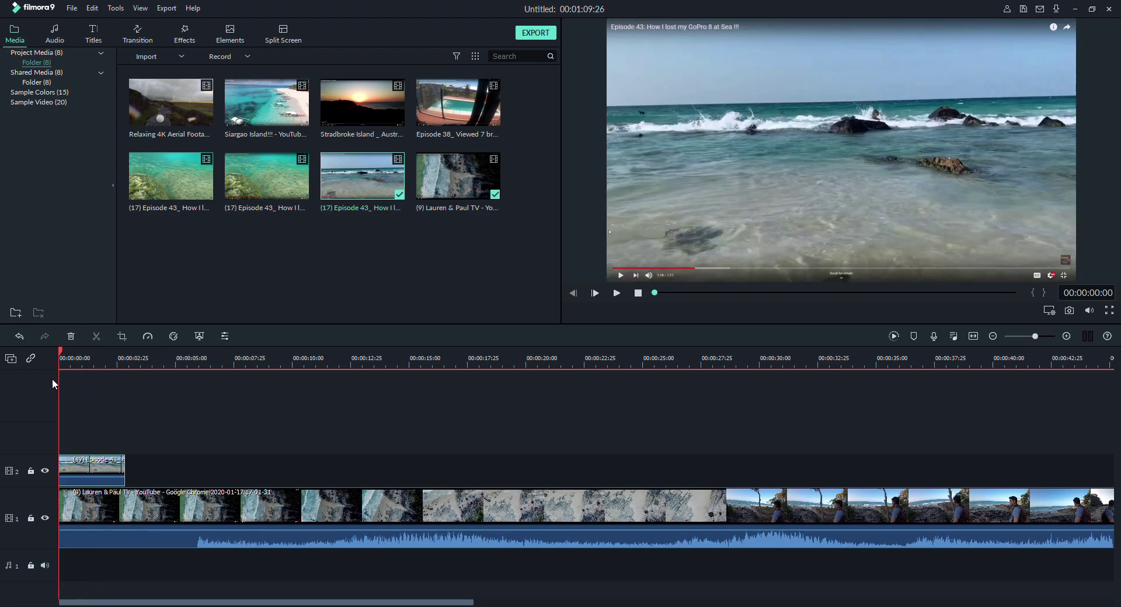
- Set the volume of both the Episode 43 and aerial coastline clips to -∞ dB
{"action": "left_click", "coordinate": [618, 296]}
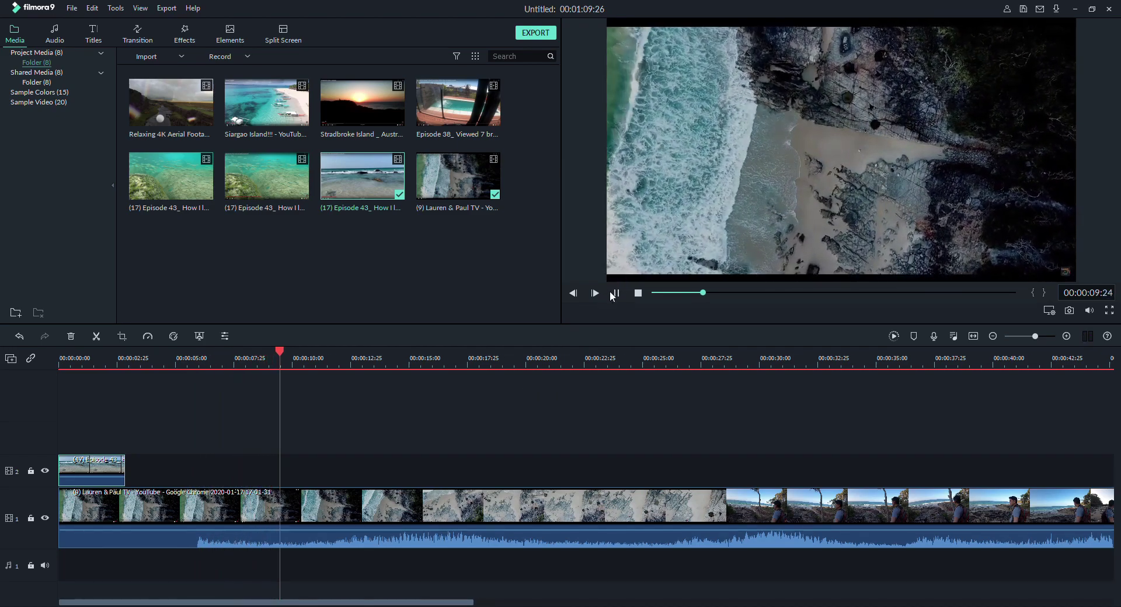
{"action": "double_click", "coordinate": [189, 485]}
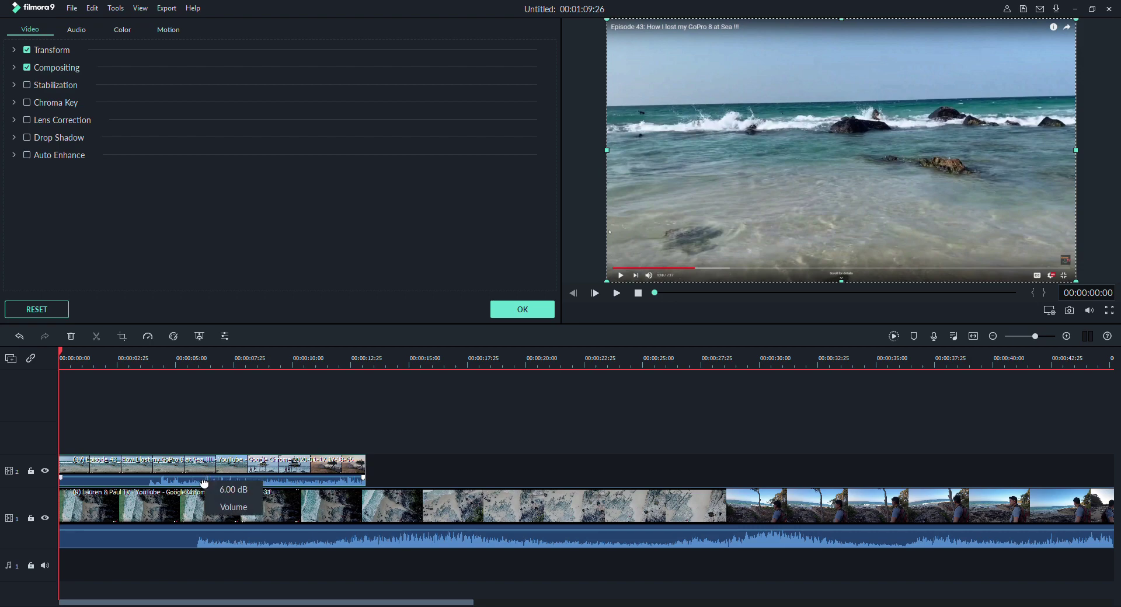
{"action": "mouse_move", "coordinate": [204, 483]}
{"action": "left_mouse_down"}
{"action": "mouse_move", "coordinate": [201, 496]}
{"action": "mouse_move", "coordinate": [197, 485]}
{"action": "left_mouse_up"}
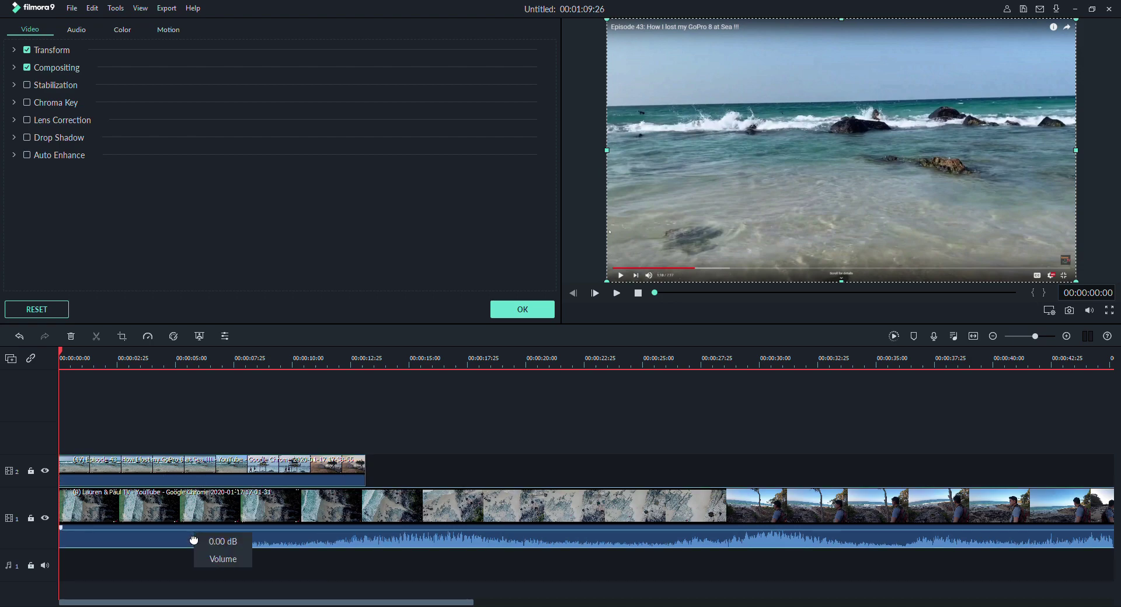
{"action": "left_click_drag", "start_coordinate": [194, 540], "coordinate": [195, 555]}
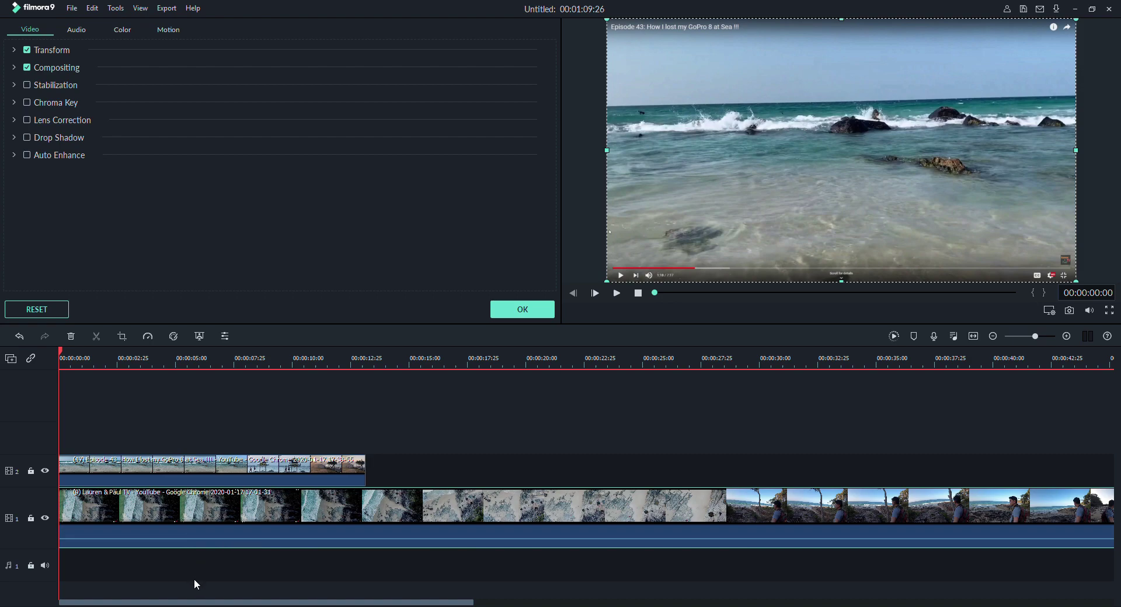
{"action": "left_click", "coordinate": [235, 463]}
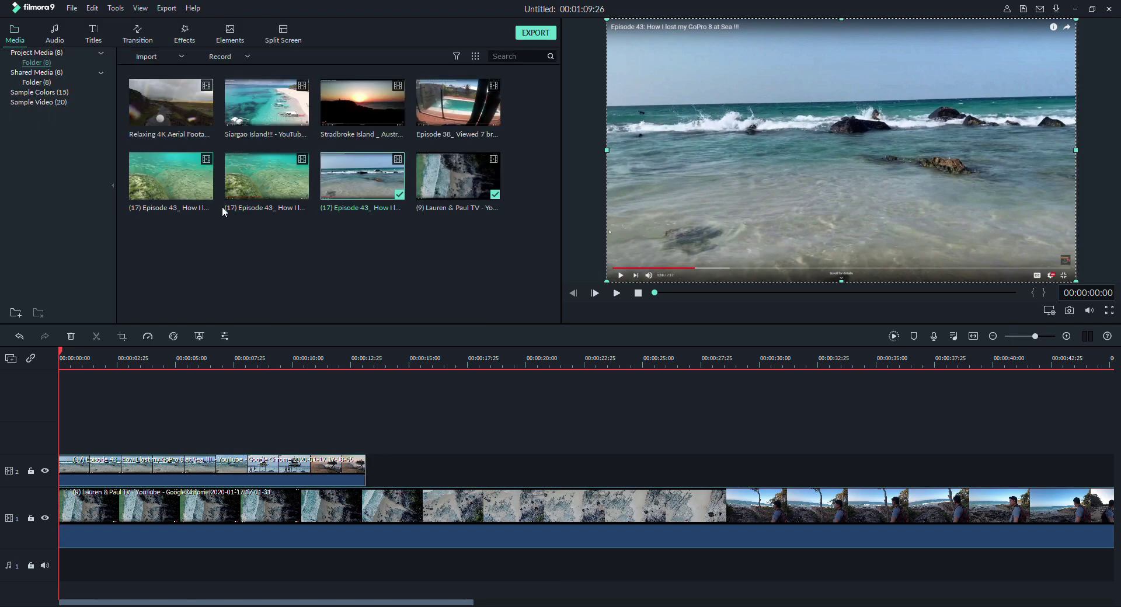
- Delete the Episode 43 clip, play back the edit, and return the playhead to 00:00:00:00
{"action": "key", "text": "Delete"}
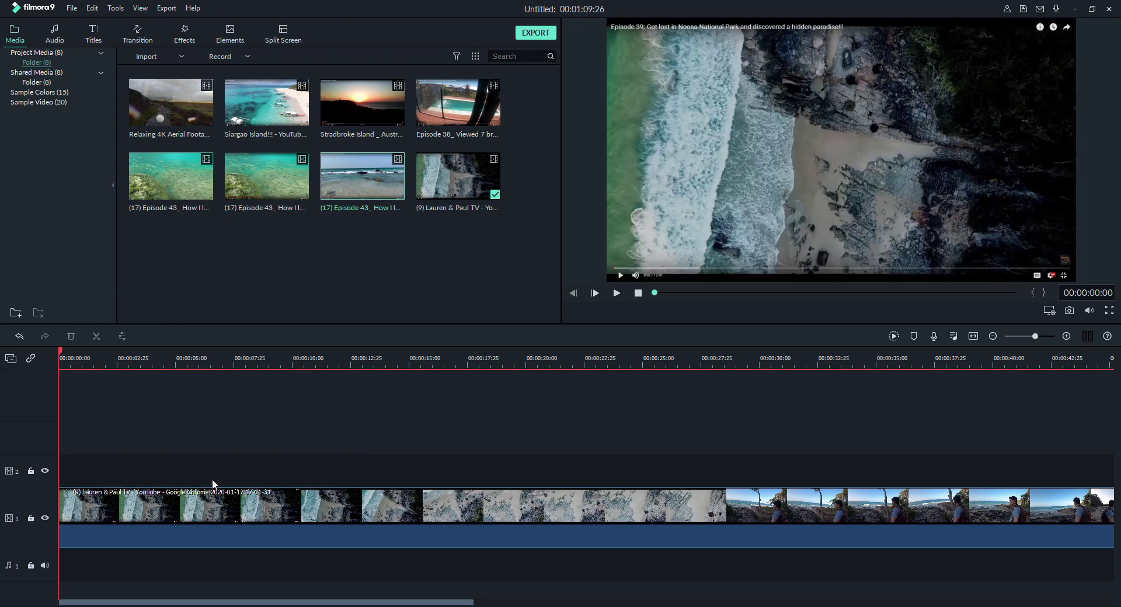
{"action": "left_click", "coordinate": [156, 506]}
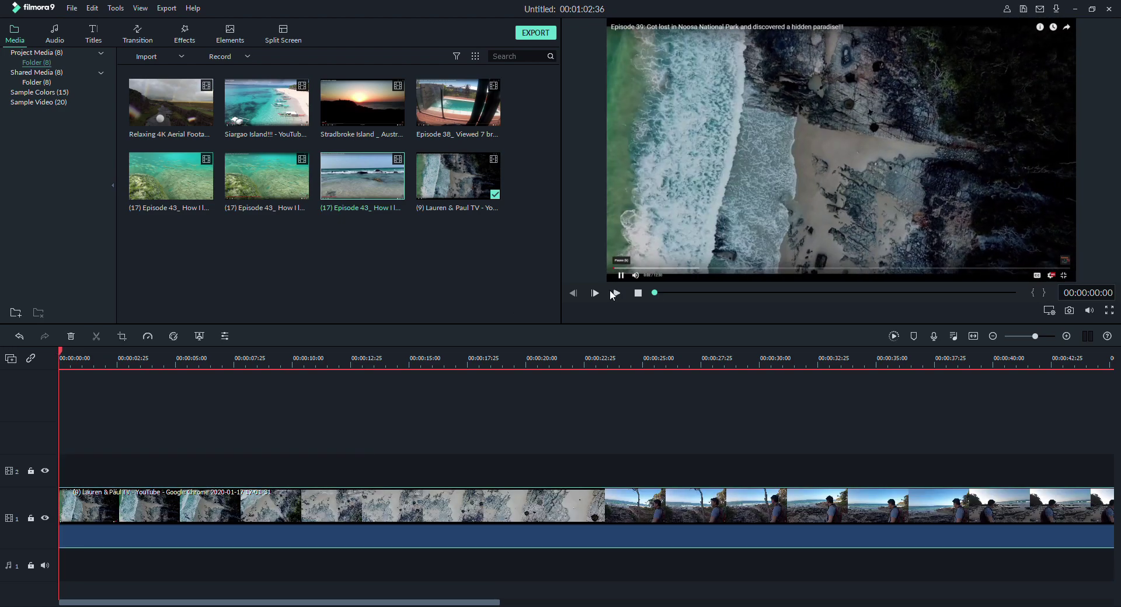
{"action": "left_click", "coordinate": [616, 293]}
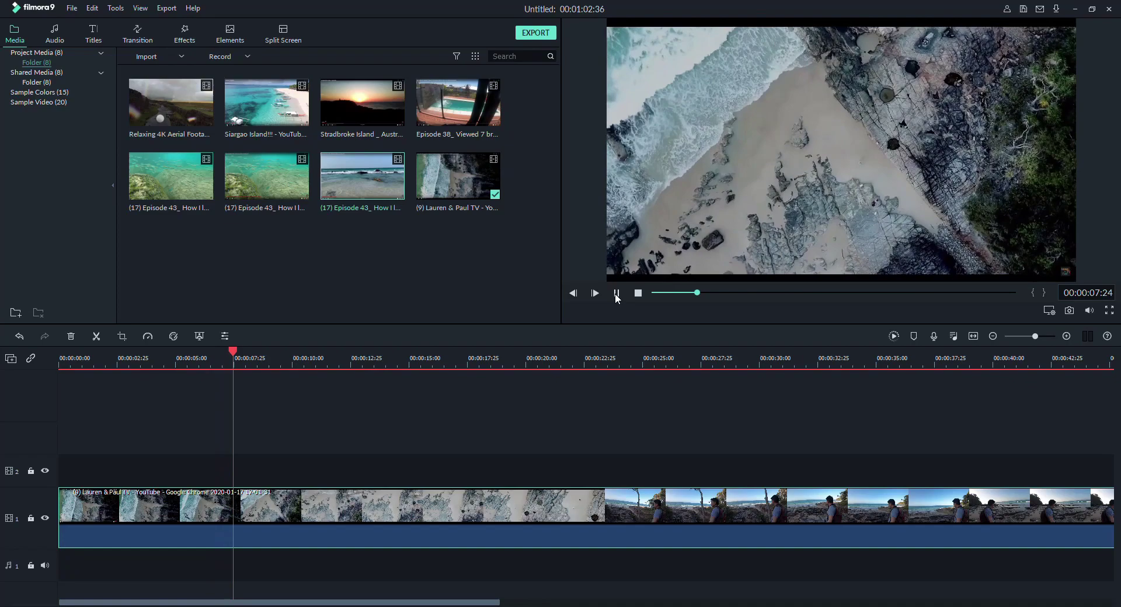
{"action": "left_click", "coordinate": [615, 293]}
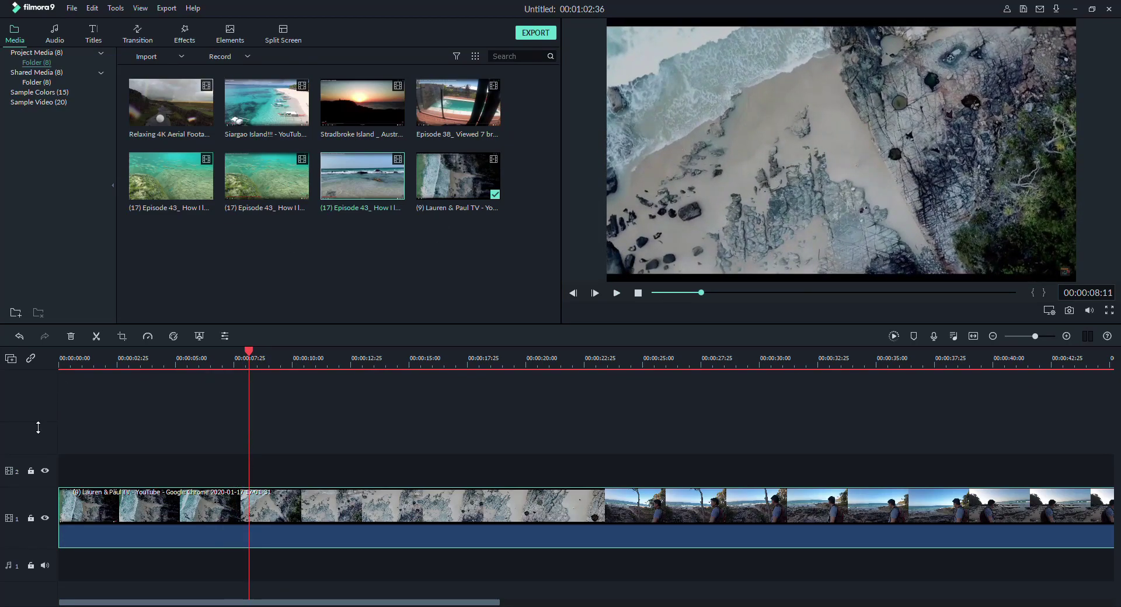
{"action": "left_click", "coordinate": [77, 367]}
{"action": "left_click_drag", "start_coordinate": [76, 355], "coordinate": [59, 356]}
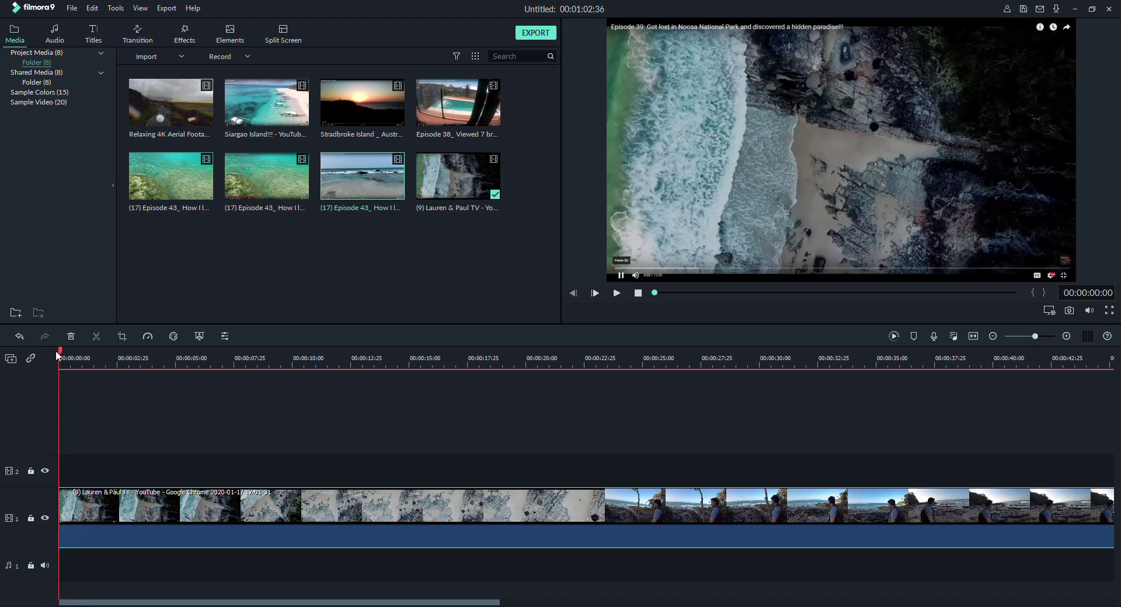
- Import Suzuki_s_Theme into the My Music audio library, growing it from 52 to 53 tracks
{"action": "left_click", "coordinate": [59, 35]}
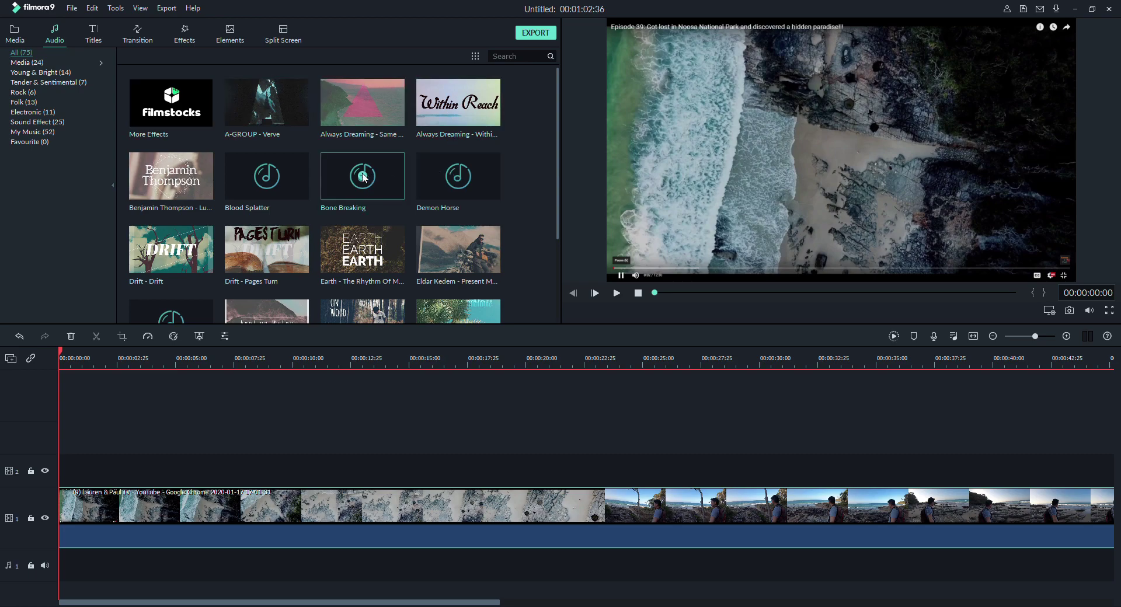
{"action": "scroll", "coordinate": [198, 231], "scroll_direction": "down", "scroll_amount": 2}
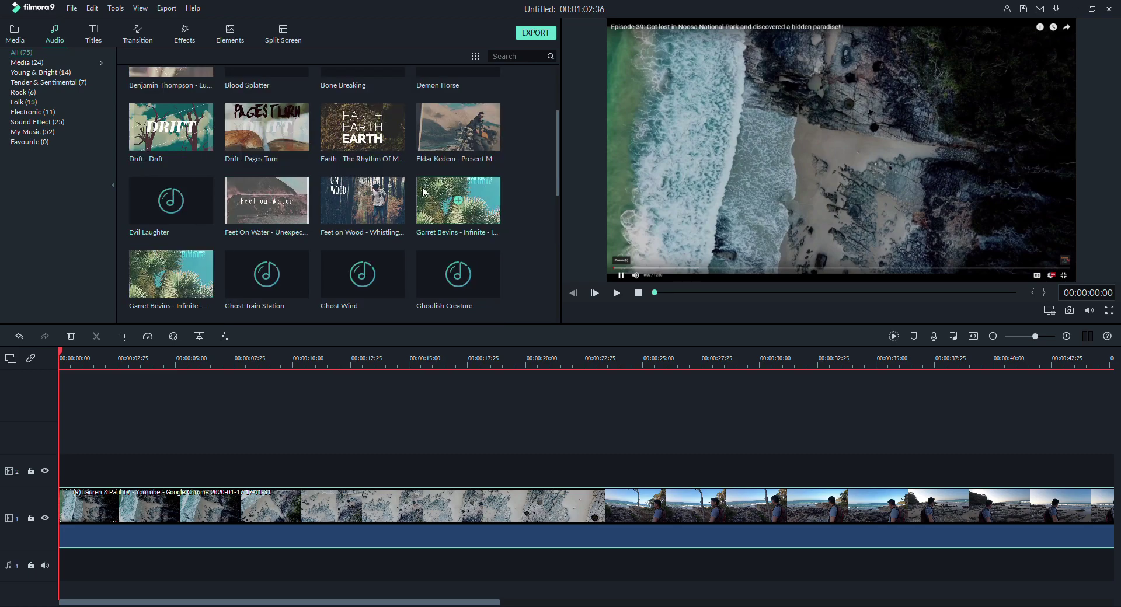
{"action": "scroll", "coordinate": [252, 161], "scroll_direction": "down", "scroll_amount": 8}
{"action": "scroll", "coordinate": [252, 157], "scroll_direction": "up", "scroll_amount": 5}
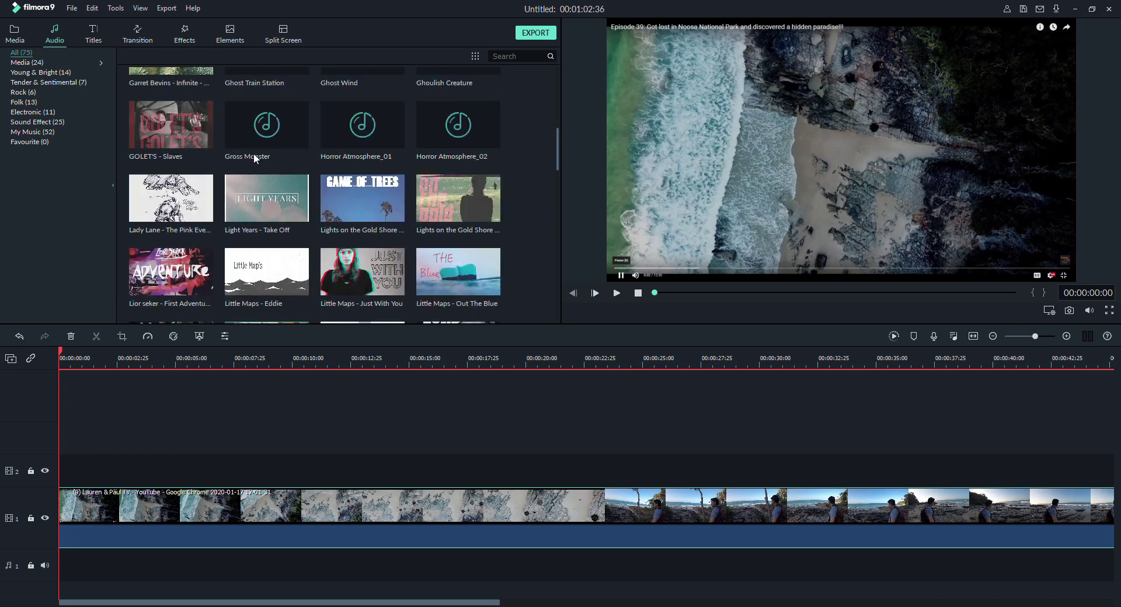
{"action": "scroll", "coordinate": [253, 157], "scroll_direction": "down", "scroll_amount": 5}
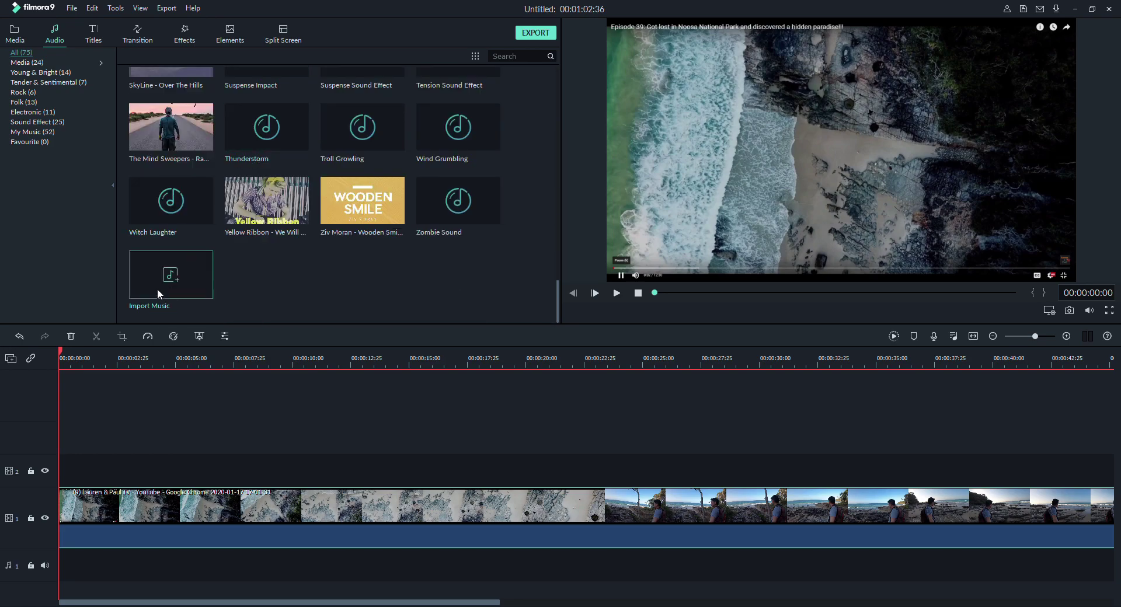
{"action": "left_click", "coordinate": [171, 275]}
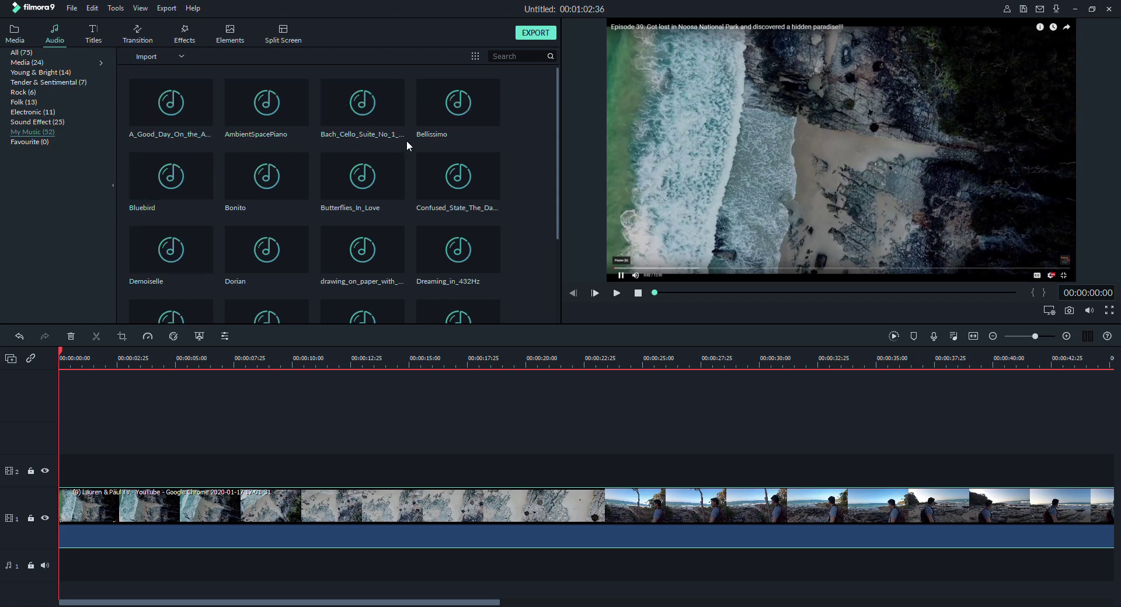
{"action": "scroll", "coordinate": [453, 146], "scroll_direction": "down", "scroll_amount": 2}
{"action": "left_click", "coordinate": [155, 57]}
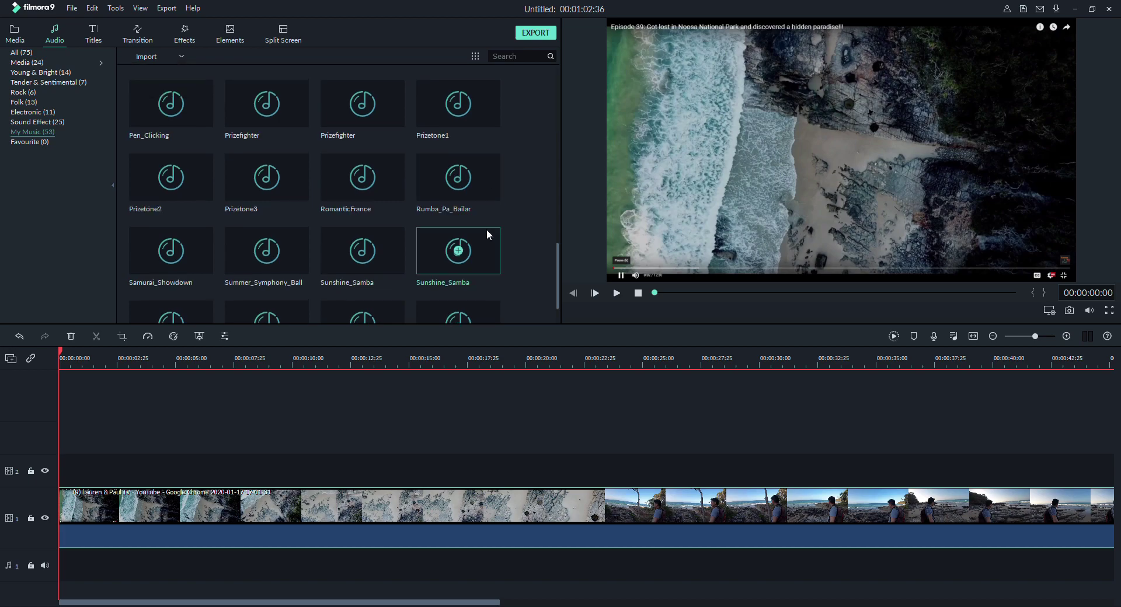
{"action": "scroll", "coordinate": [485, 229], "scroll_direction": "down", "scroll_amount": 5}
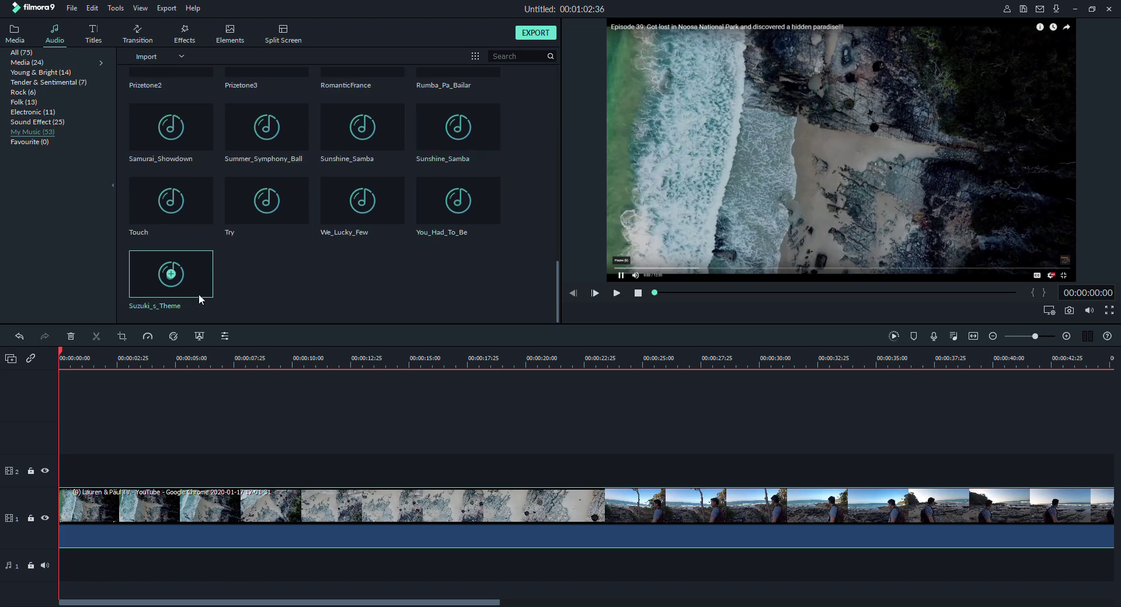
{"action": "scroll", "coordinate": [367, 289], "scroll_direction": "up", "scroll_amount": 6}
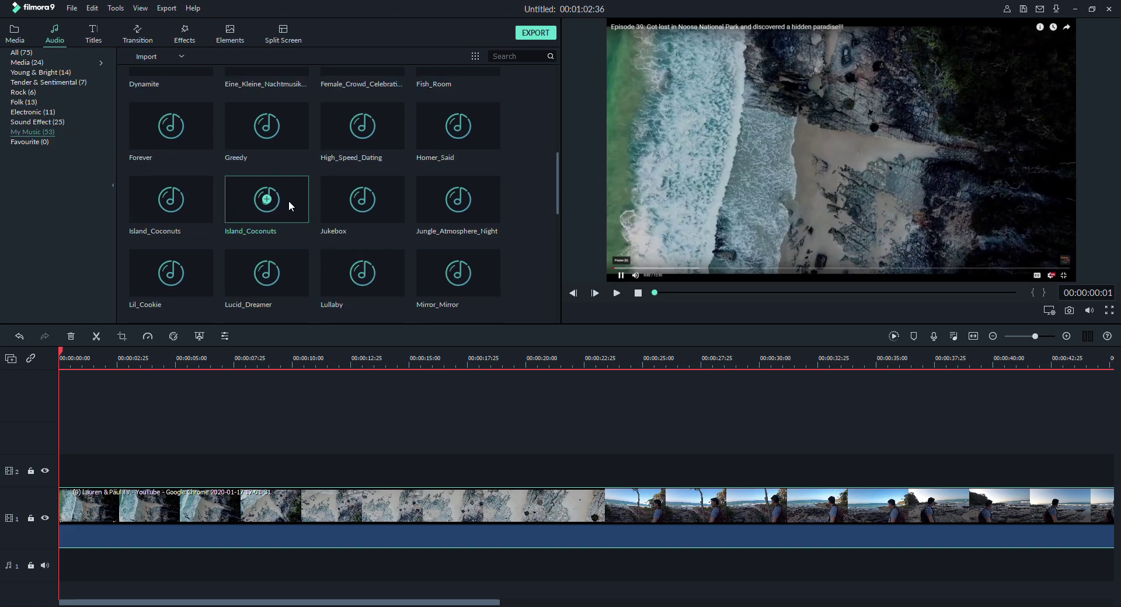
- Place Island_Coconuts on audio track 1 from the start and play about 19 seconds of it
{"action": "left_click_drag", "start_coordinate": [289, 203], "coordinate": [64, 573]}
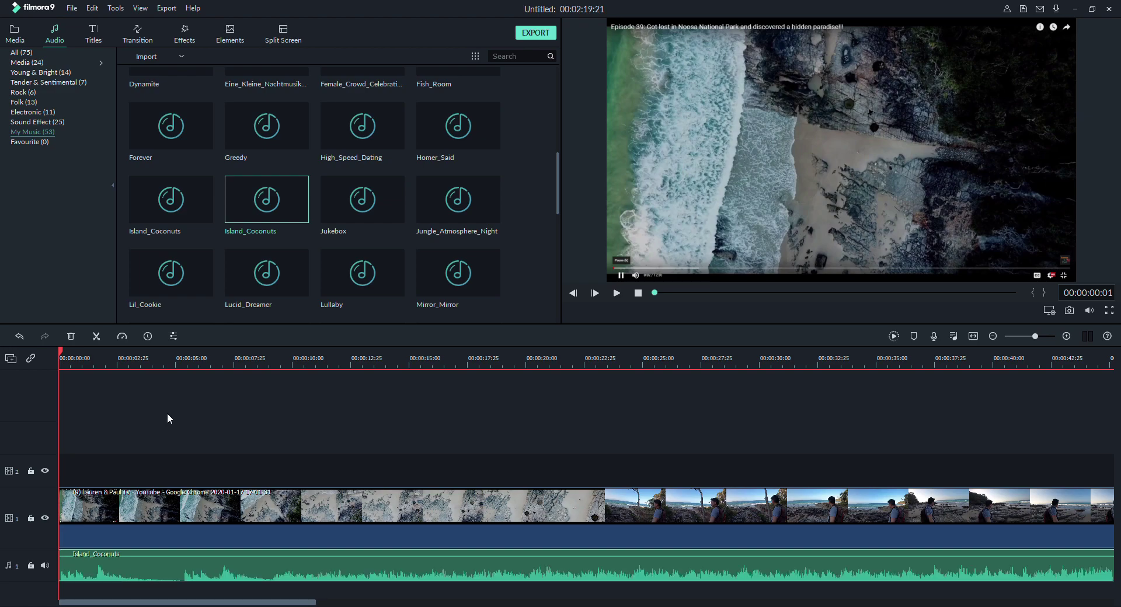
{"action": "left_click", "coordinate": [616, 293]}
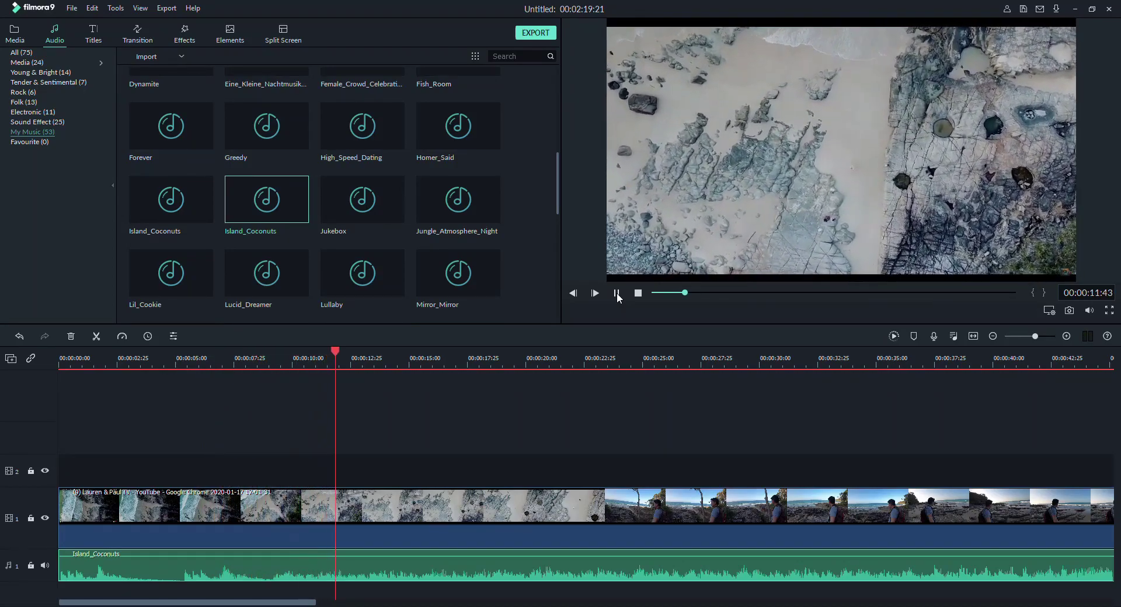
{"action": "left_click", "coordinate": [617, 293]}
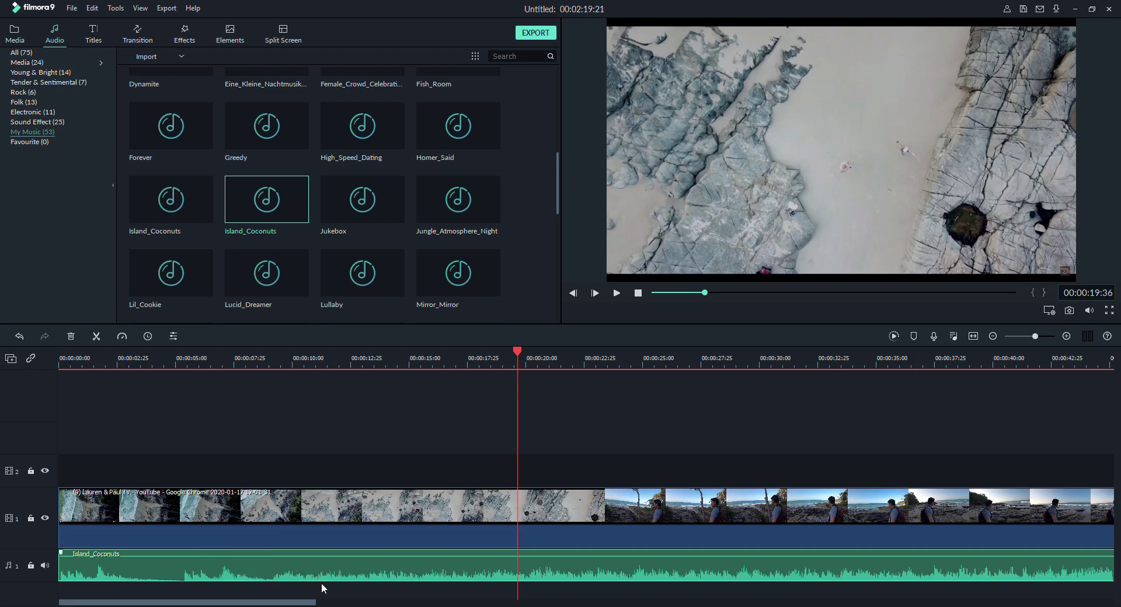
- Put the Filmora Legacy Pack Lowerthird 01 title on track 2 at 00:00 and preview it
{"action": "left_click", "coordinate": [93, 35]}
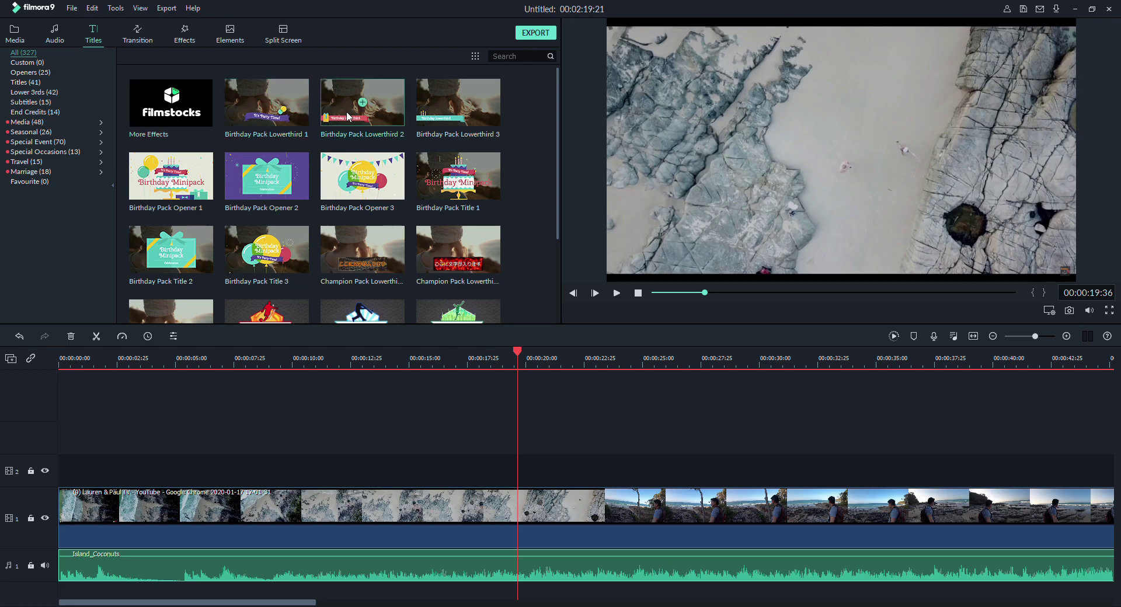
{"action": "scroll", "coordinate": [361, 120], "scroll_direction": "down", "scroll_amount": 4}
{"action": "scroll", "coordinate": [366, 121], "scroll_direction": "up", "scroll_amount": 2}
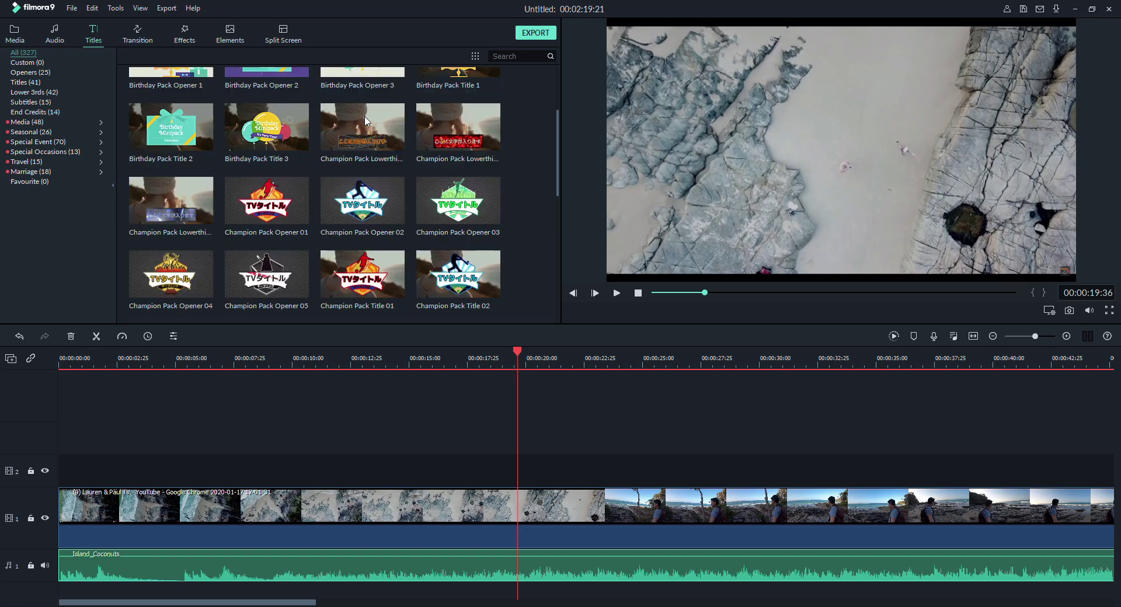
{"action": "scroll", "coordinate": [365, 120], "scroll_direction": "down", "scroll_amount": 5}
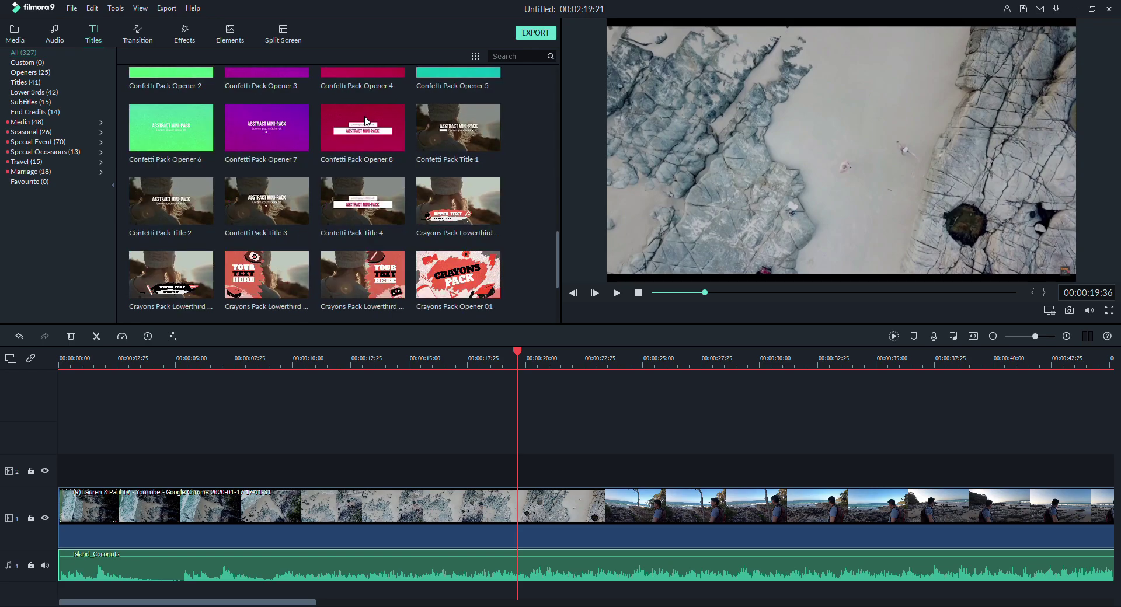
{"action": "scroll", "coordinate": [362, 125], "scroll_direction": "down", "scroll_amount": 5}
{"action": "left_click", "coordinate": [285, 144]}
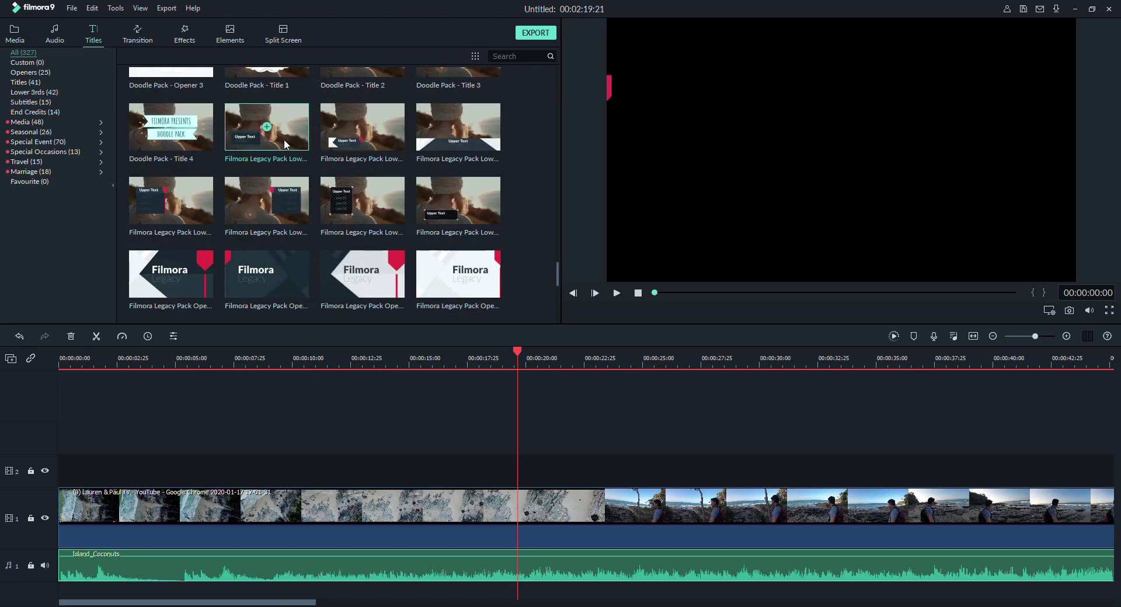
{"action": "left_click_drag", "start_coordinate": [286, 144], "coordinate": [60, 481]}
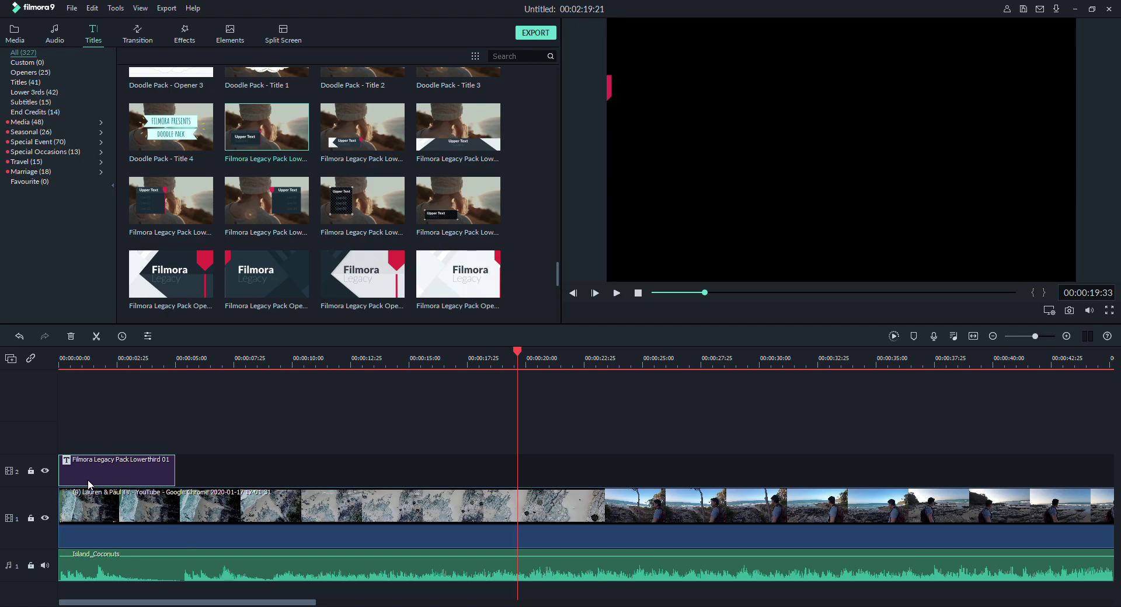
{"action": "left_click", "coordinate": [617, 293]}
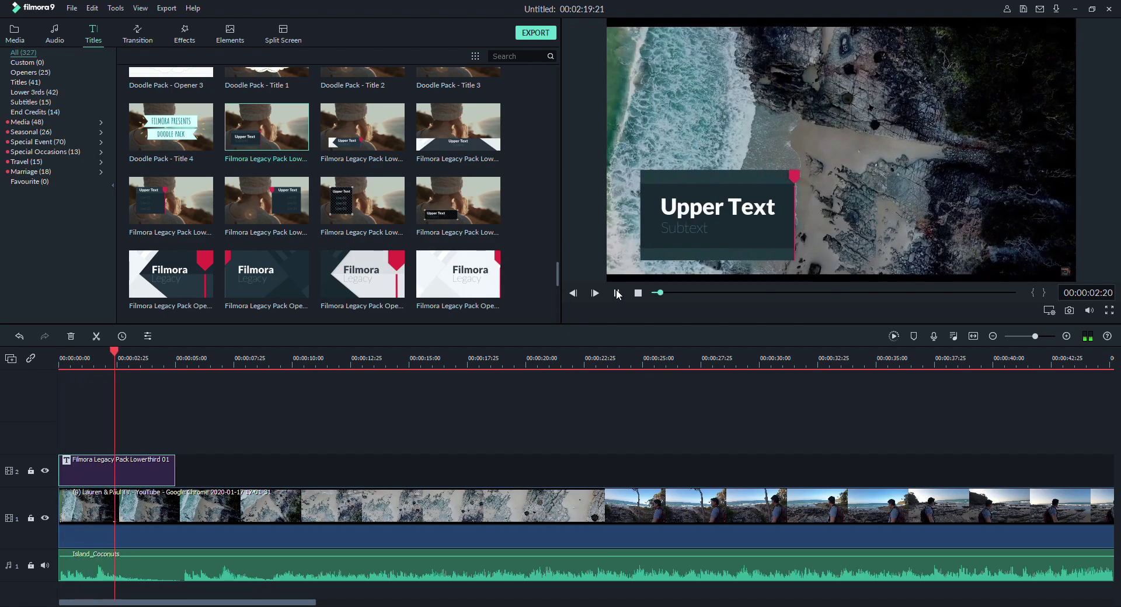
{"action": "left_click", "coordinate": [706, 228]}
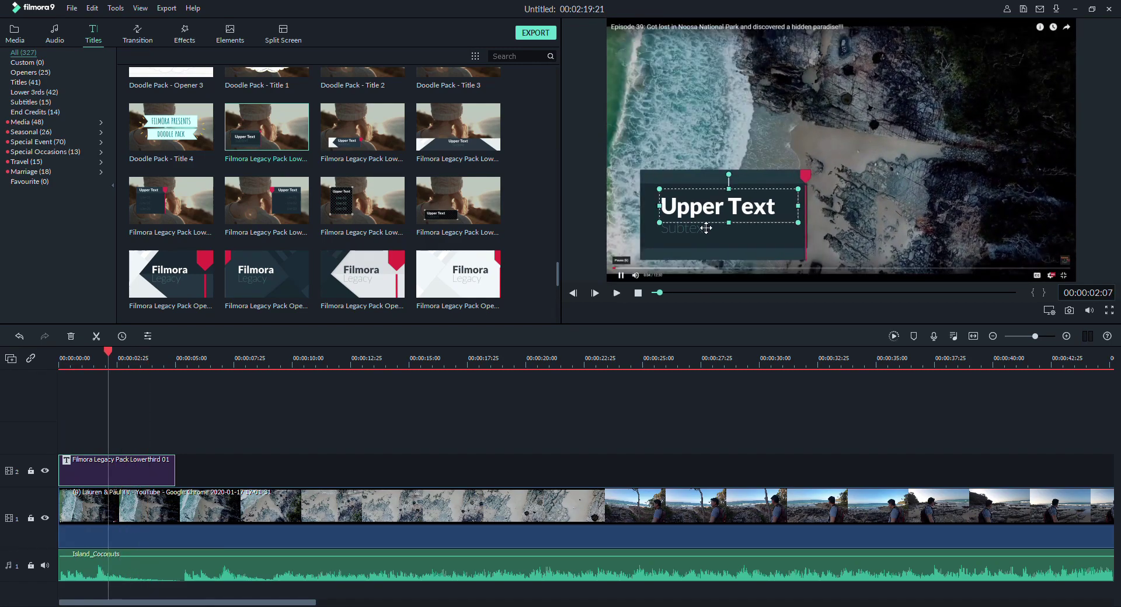
- Replace the title's placeholder text with 'Island Adventure'
{"action": "double_click", "coordinate": [702, 215]}
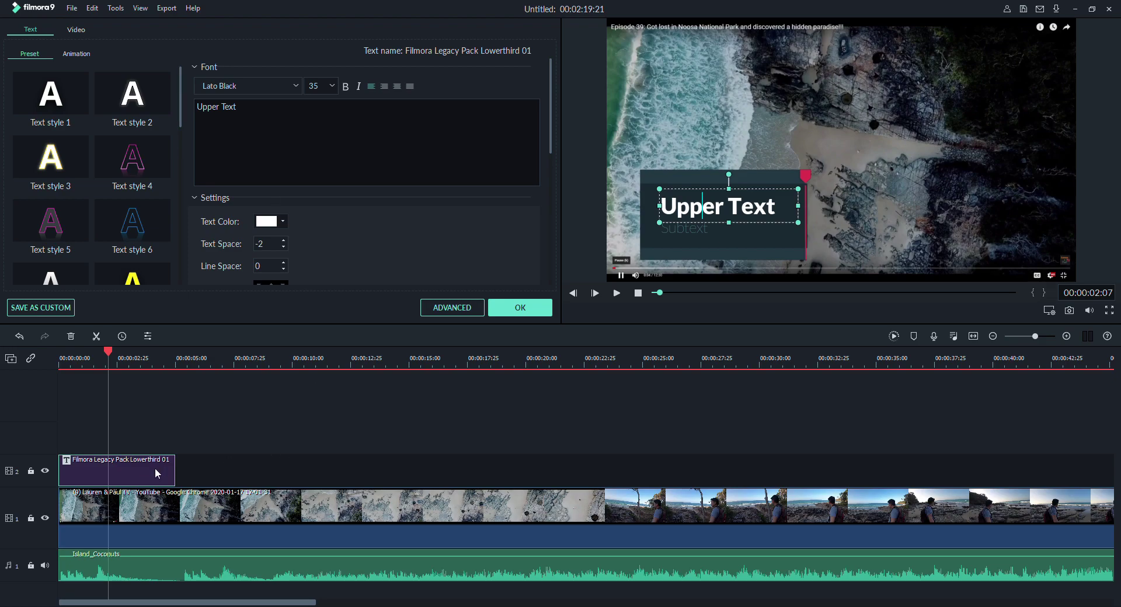
{"action": "key", "text": "ctrl+a"}
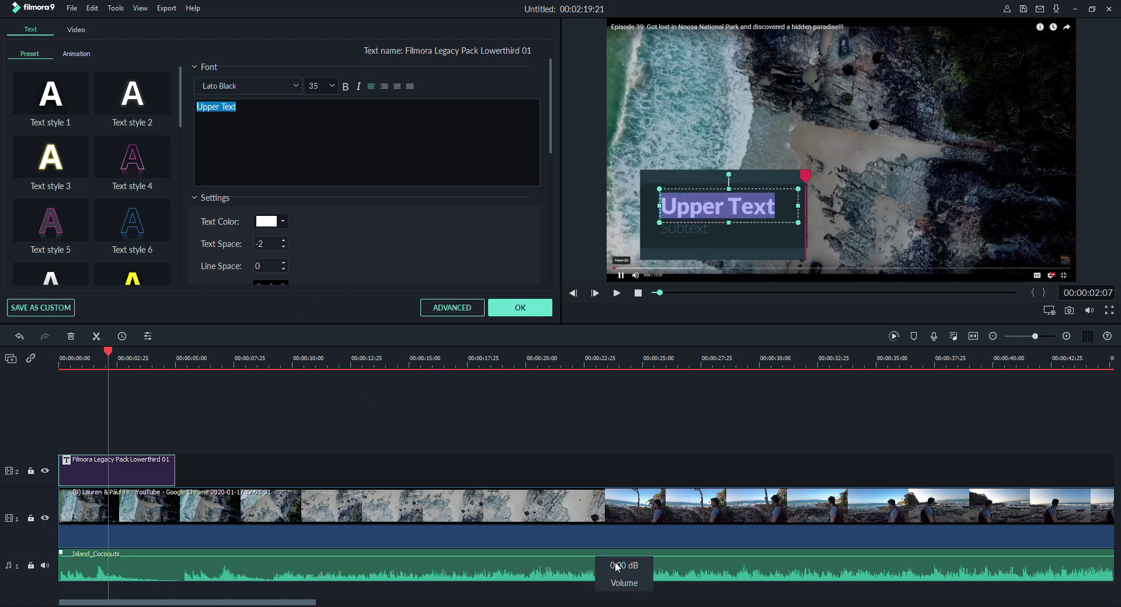
{"action": "type", "text": "Island"}
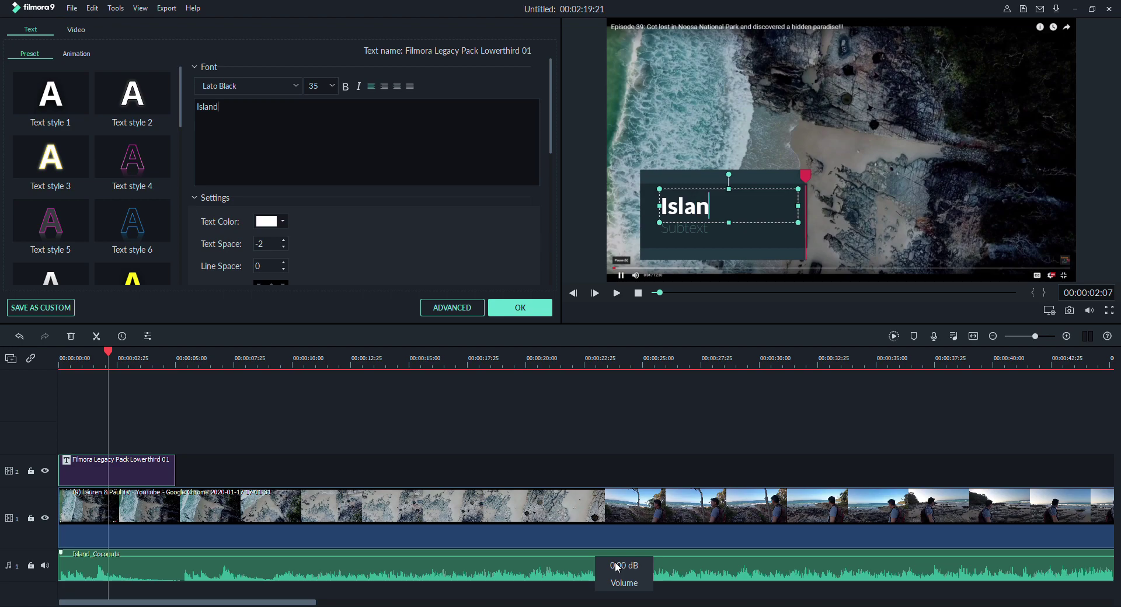
{"action": "type", "text": " Adve"}
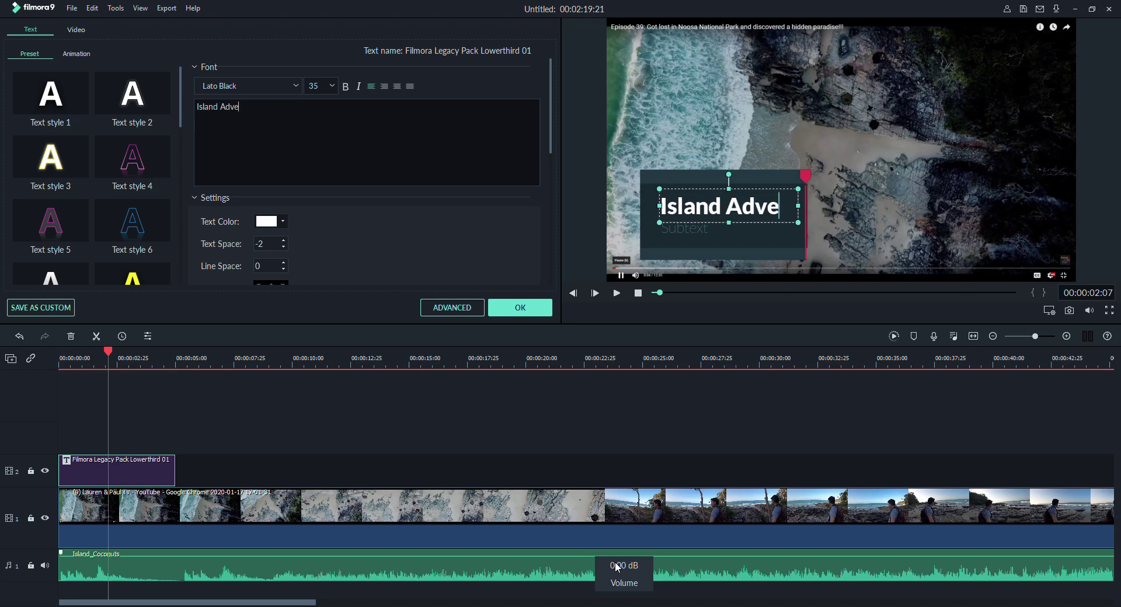
{"action": "type", "text": "nture"}
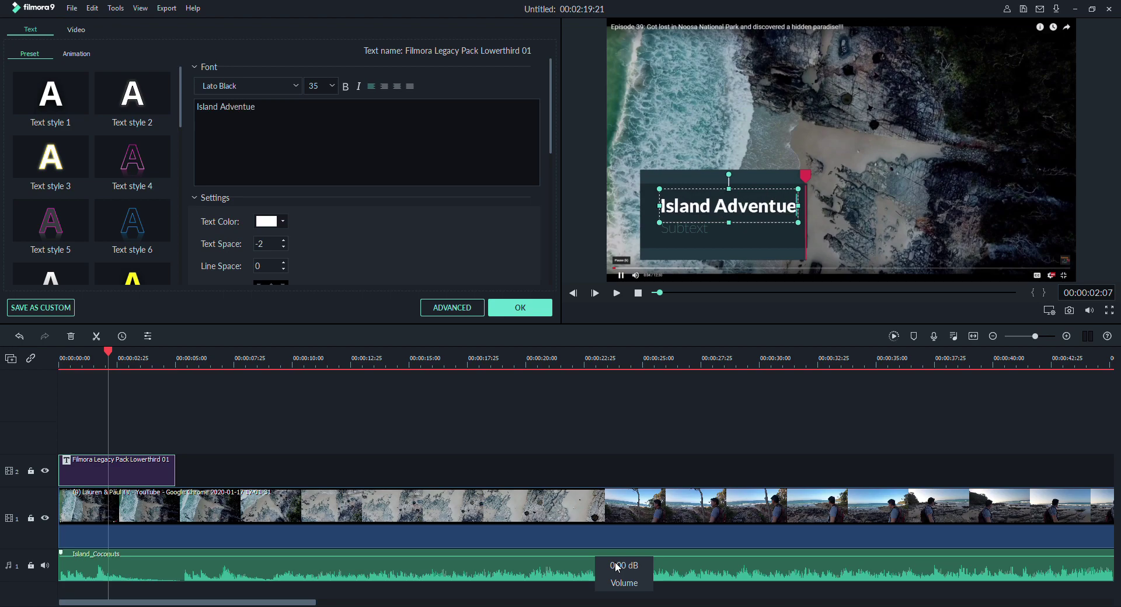
- Try the Javanese Text and Knewave fonts and set the subtext to 'Noosa'
{"action": "left_click", "coordinate": [298, 86]}
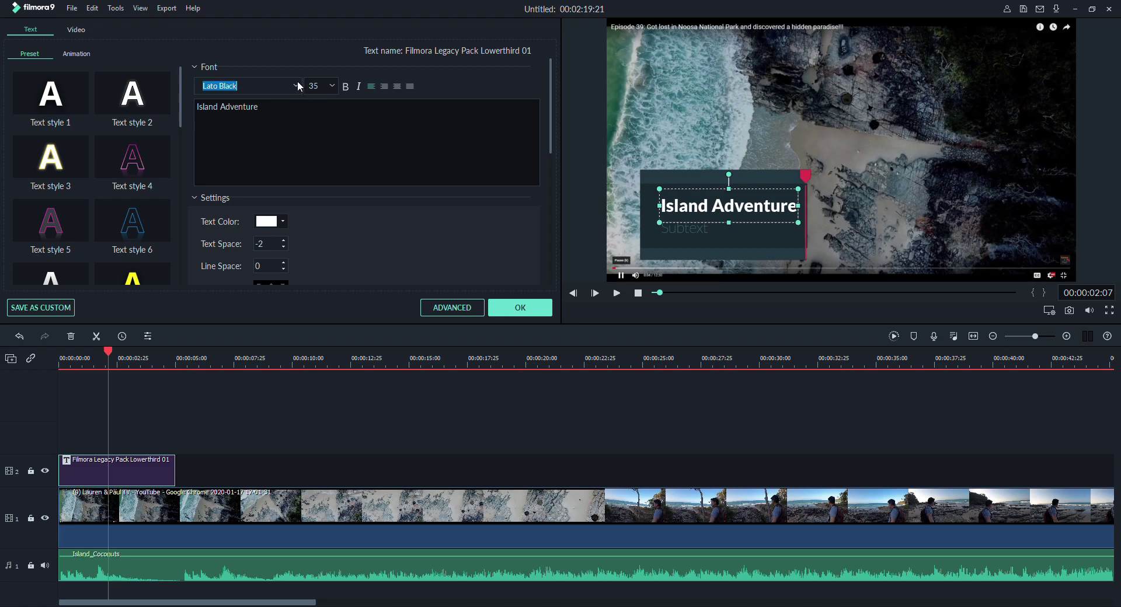
{"action": "type", "text": "Javanese Text"}
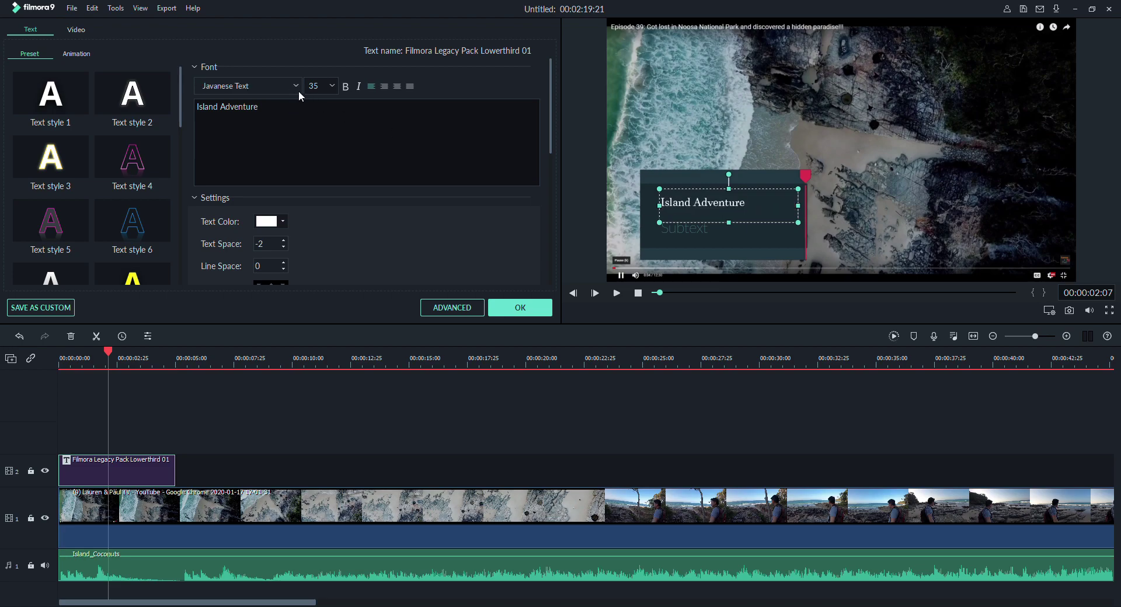
{"action": "left_click", "coordinate": [297, 87]}
{"action": "type", "text": "Knewave"}
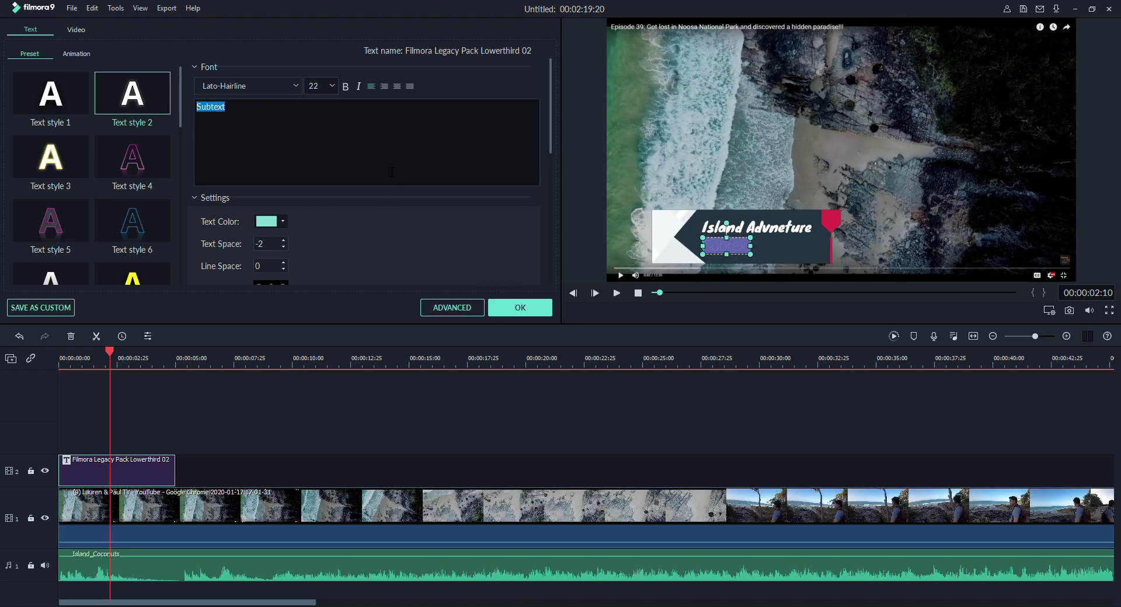
{"action": "type", "text": "Noosa"}
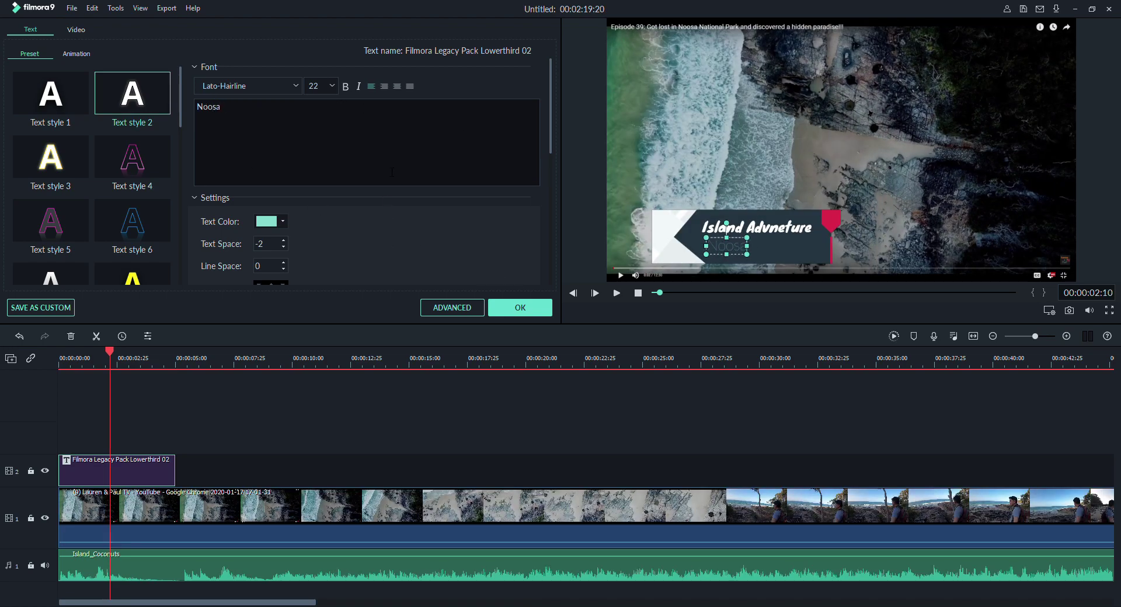
- Enlarge the Noosa subtext and the Island Adventure title, then play the edit from the start
{"action": "mouse_move", "coordinate": [748, 255]}
{"action": "left_mouse_down"}
{"action": "mouse_move", "coordinate": [792, 270]}
{"action": "mouse_move", "coordinate": [753, 267]}
{"action": "left_mouse_up"}
{"action": "left_click", "coordinate": [759, 227]}
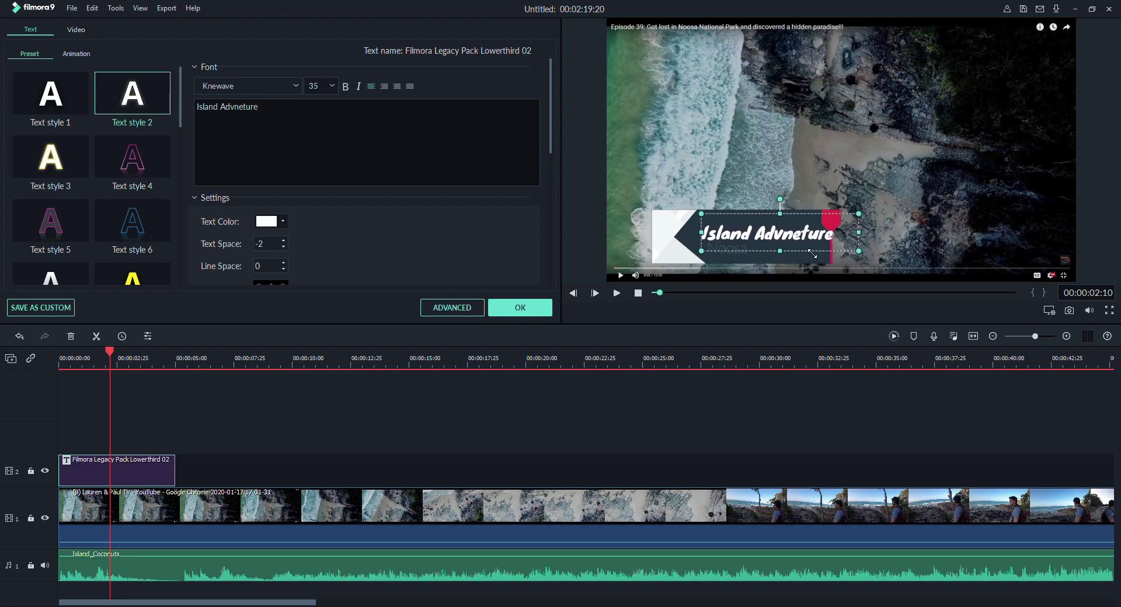
{"action": "left_click_drag", "start_coordinate": [814, 240], "coordinate": [958, 303]}
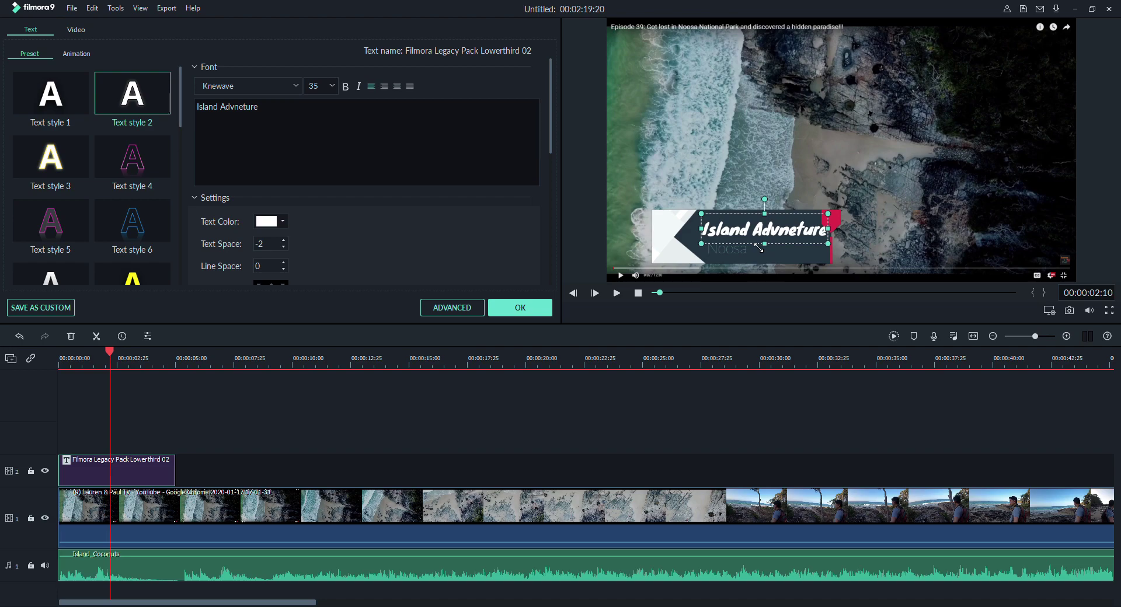
{"action": "left_click", "coordinate": [655, 292]}
{"action": "left_click", "coordinate": [617, 294]}
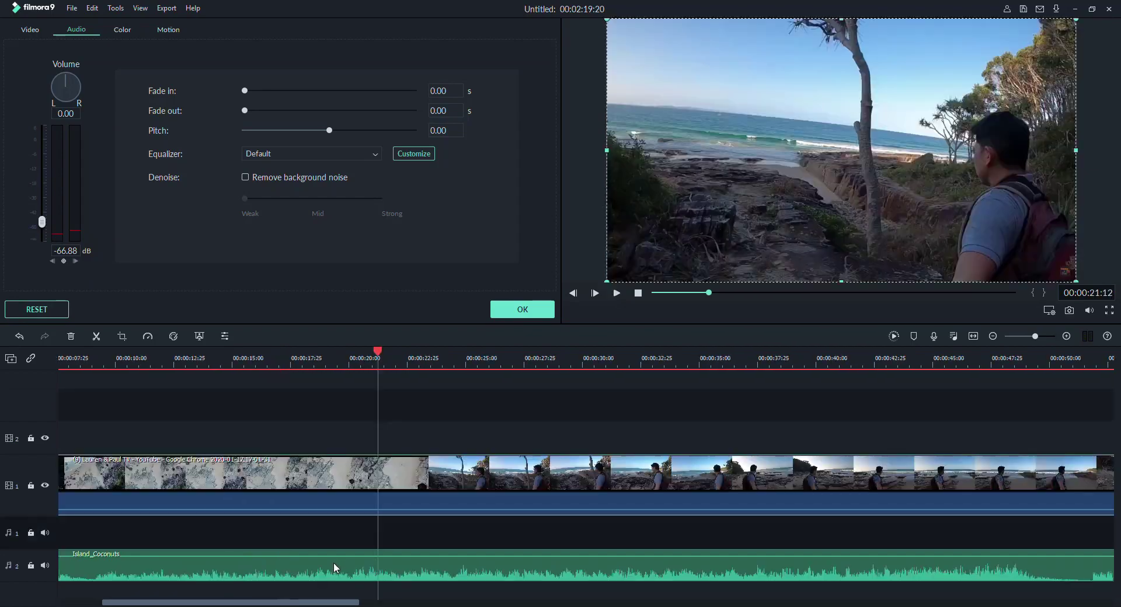
- Split the beach clip at about 00:00:20 and delete the portion after the cut
{"action": "left_click", "coordinate": [335, 562]}
{"action": "left_click", "coordinate": [363, 487]}
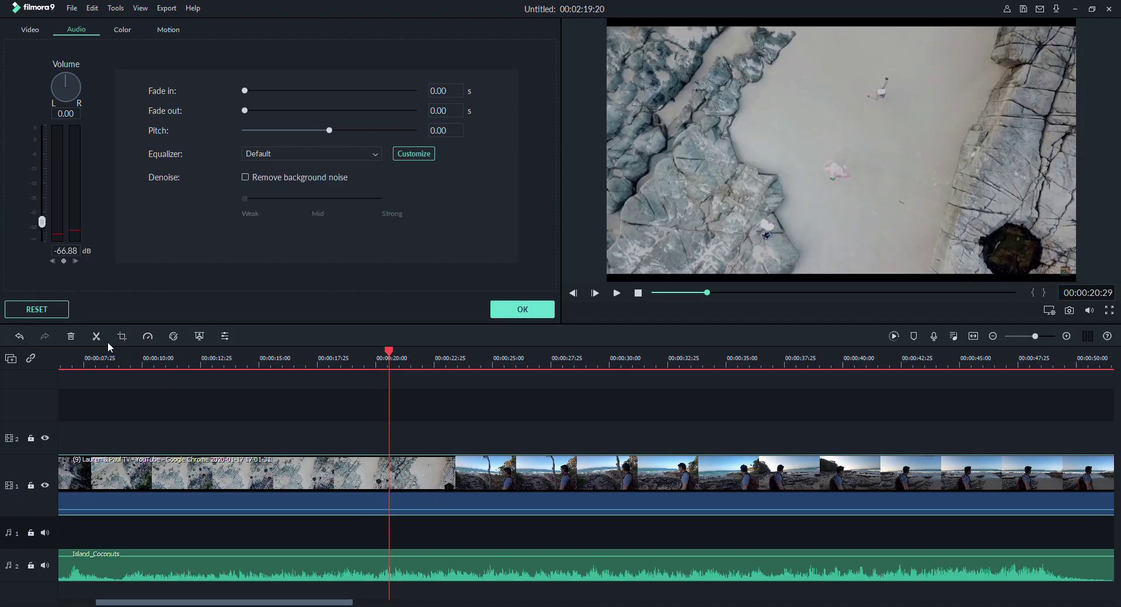
{"action": "left_click", "coordinate": [96, 336]}
{"action": "left_click", "coordinate": [303, 492]}
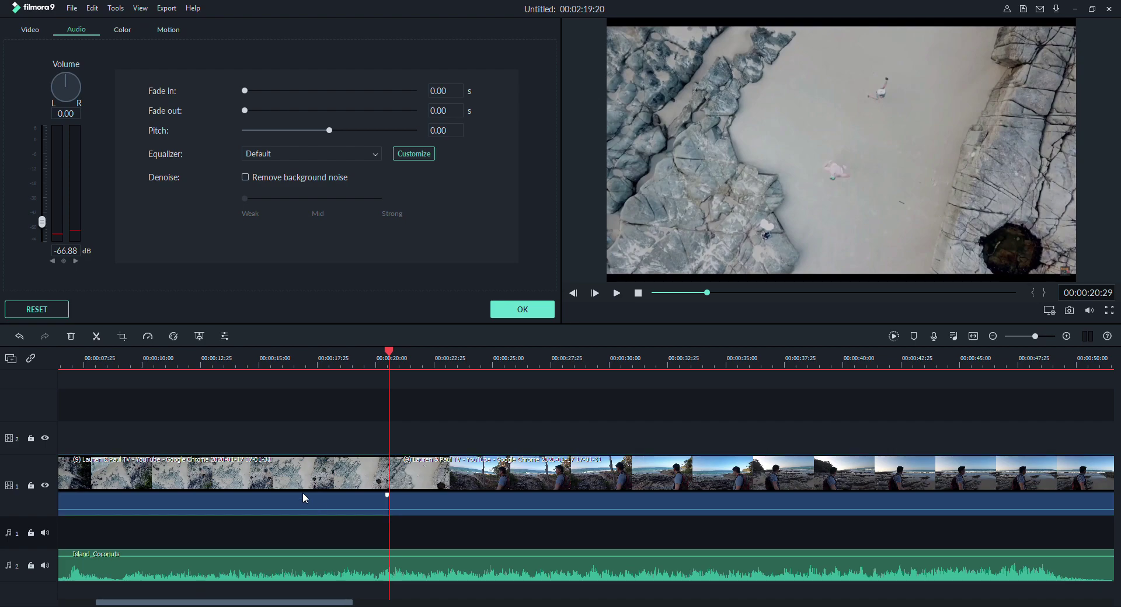
{"action": "left_click", "coordinate": [454, 487]}
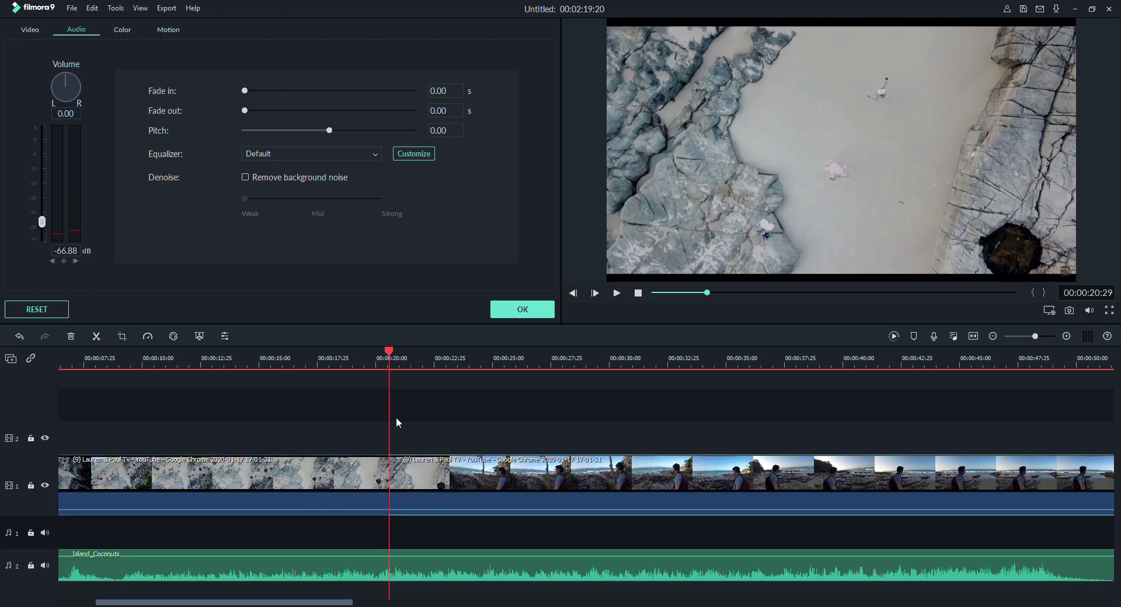
{"action": "left_click", "coordinate": [72, 337]}
{"action": "left_click", "coordinate": [343, 495]}
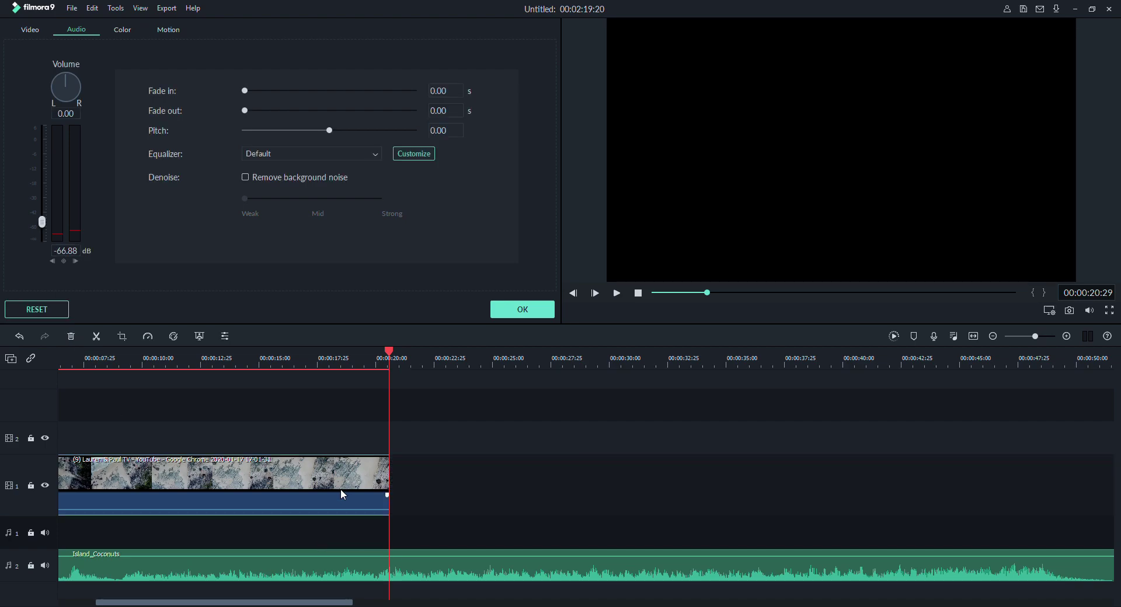
{"action": "left_click", "coordinate": [522, 309]}
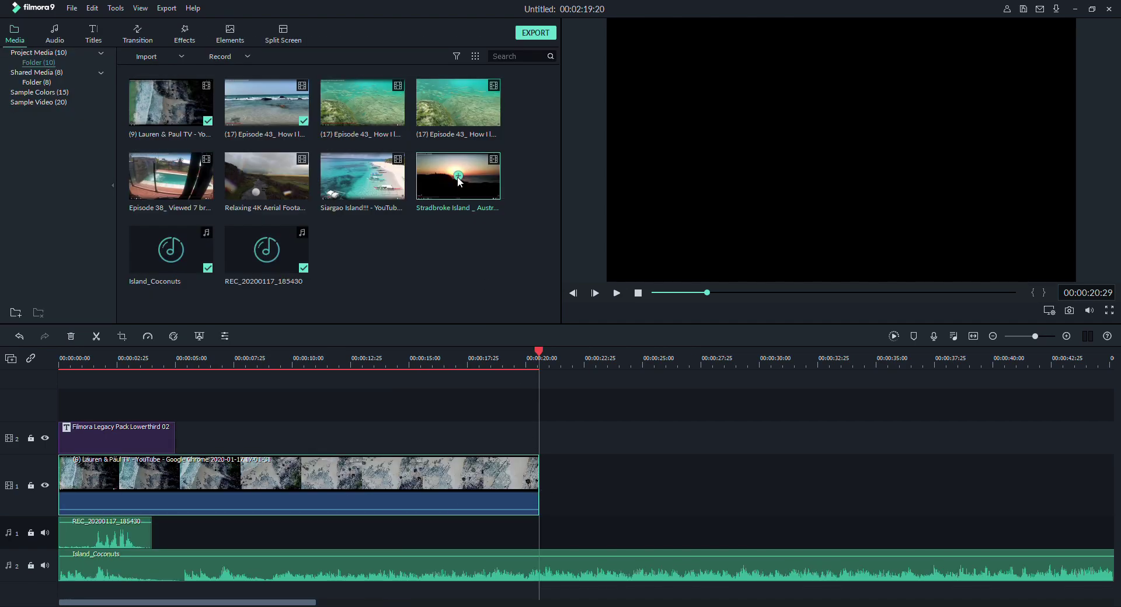
- Append the Stradbroke Island clip after the beach clip and trim off its sunset opening
{"action": "left_click_drag", "start_coordinate": [482, 189], "coordinate": [540, 480]}
{"action": "left_click_drag", "start_coordinate": [224, 602], "coordinate": [298, 604]}
{"action": "left_click", "coordinate": [267, 485]}
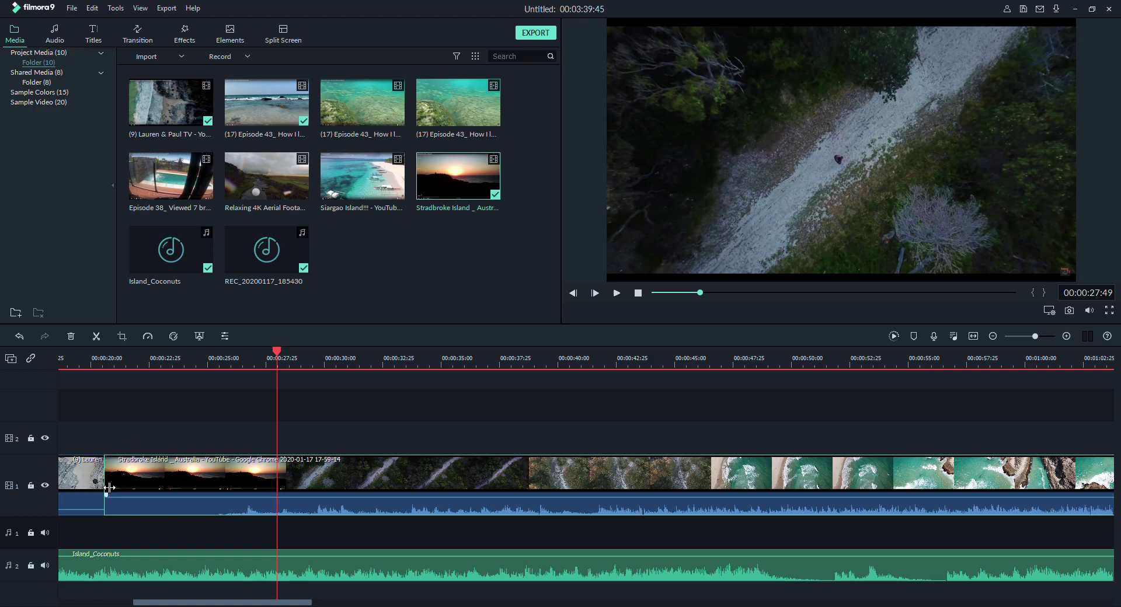
{"action": "left_click_drag", "start_coordinate": [105, 484], "coordinate": [286, 485]}
{"action": "left_click", "coordinate": [616, 293]}
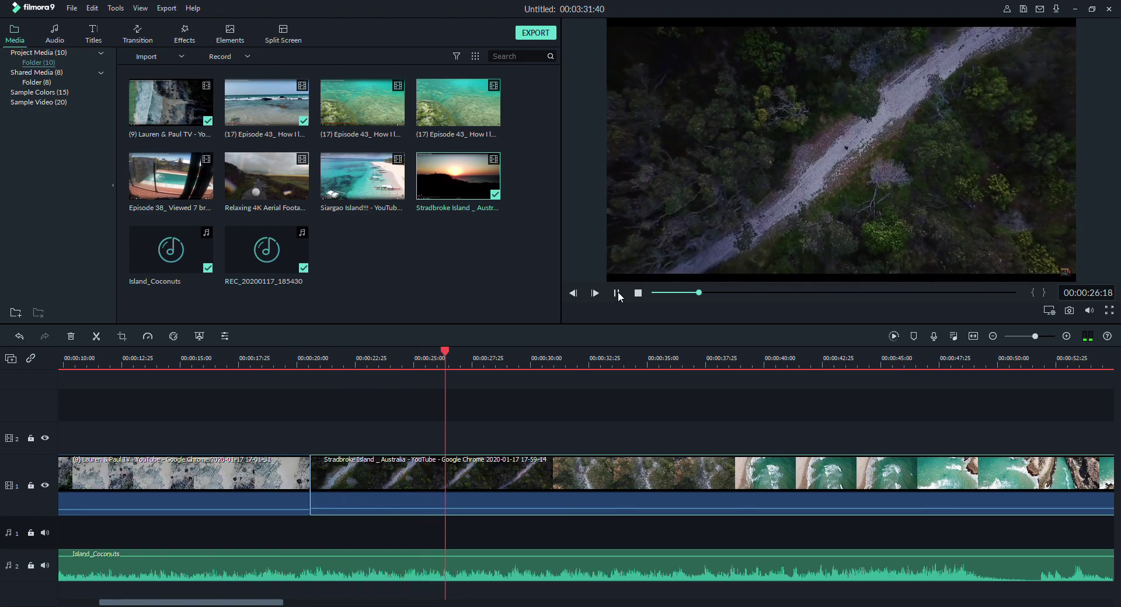
{"action": "left_click", "coordinate": [616, 292]}
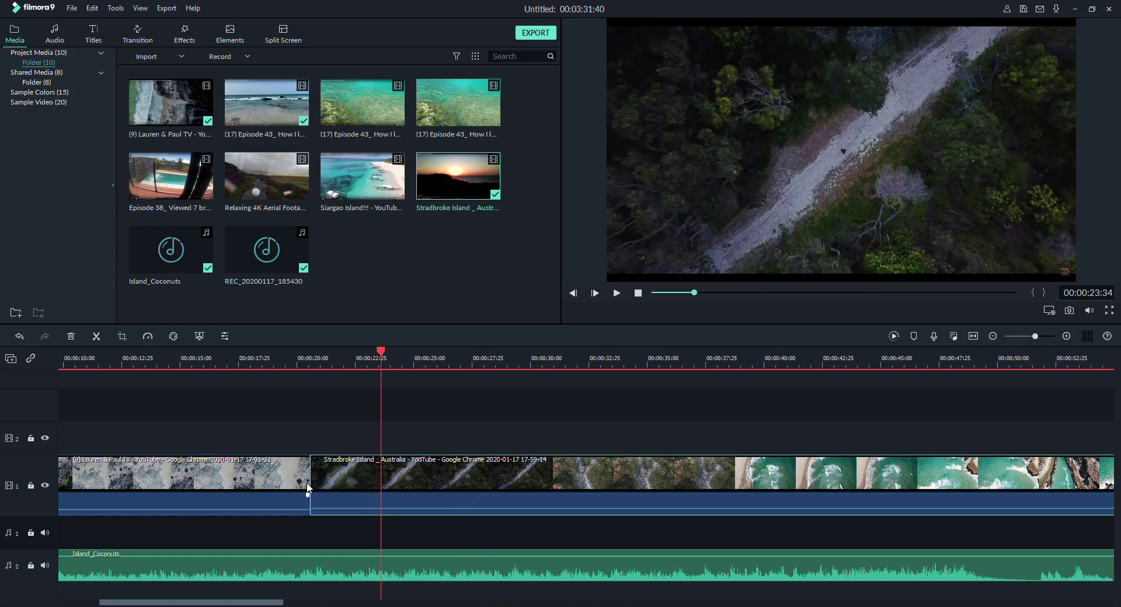
- Place a Cross Roll 8 transition between the beach and Stradbroke Island clips, then play it back
{"action": "left_click", "coordinate": [138, 35]}
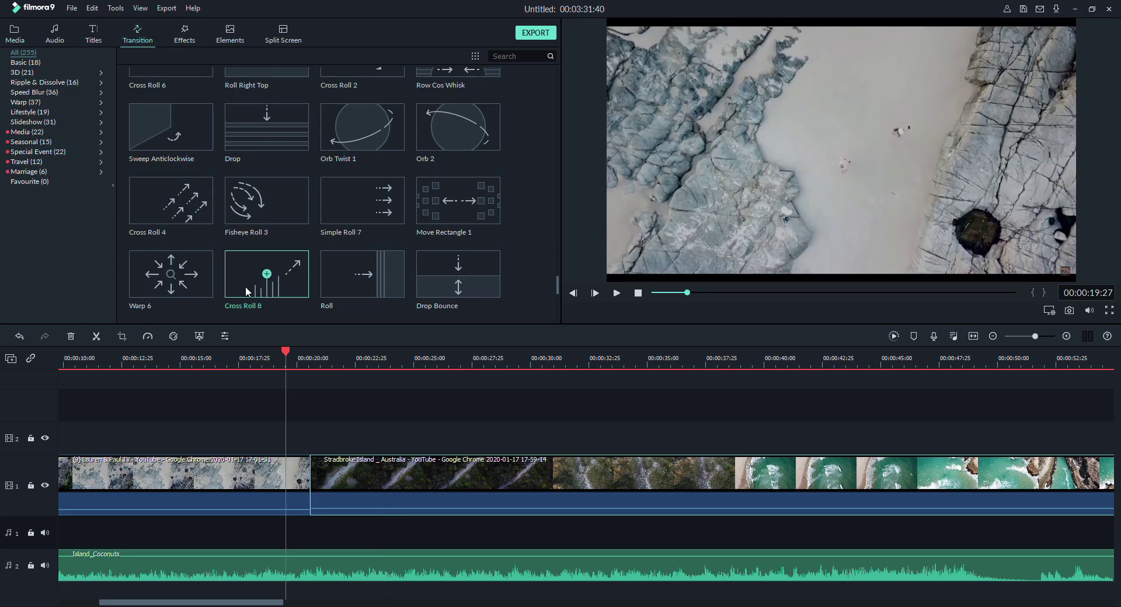
{"action": "left_click_drag", "start_coordinate": [245, 292], "coordinate": [313, 489]}
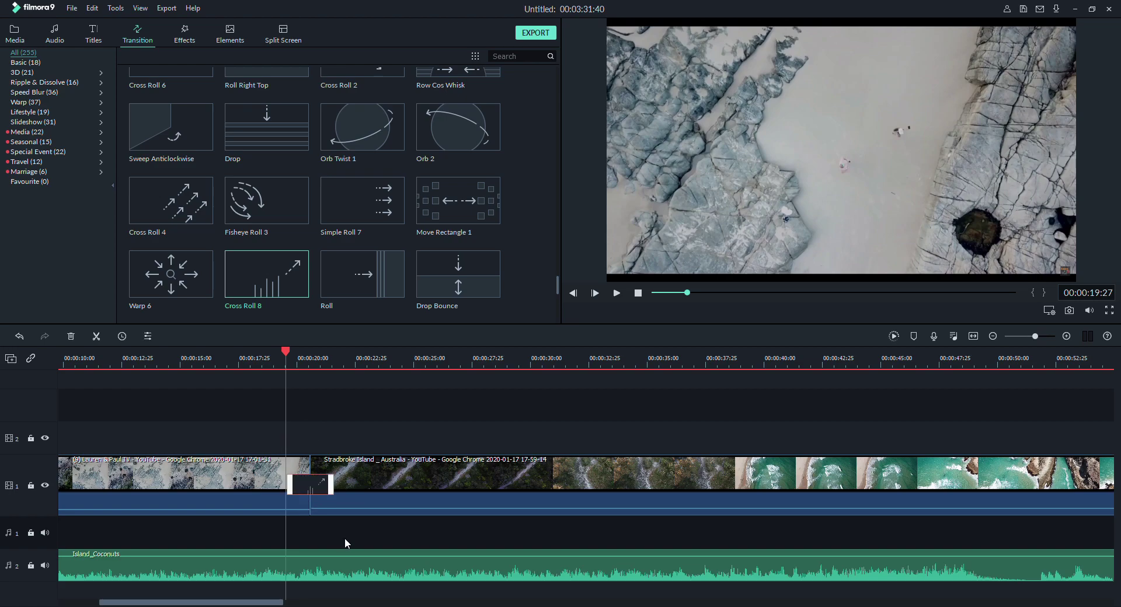
{"action": "left_click", "coordinate": [258, 366]}
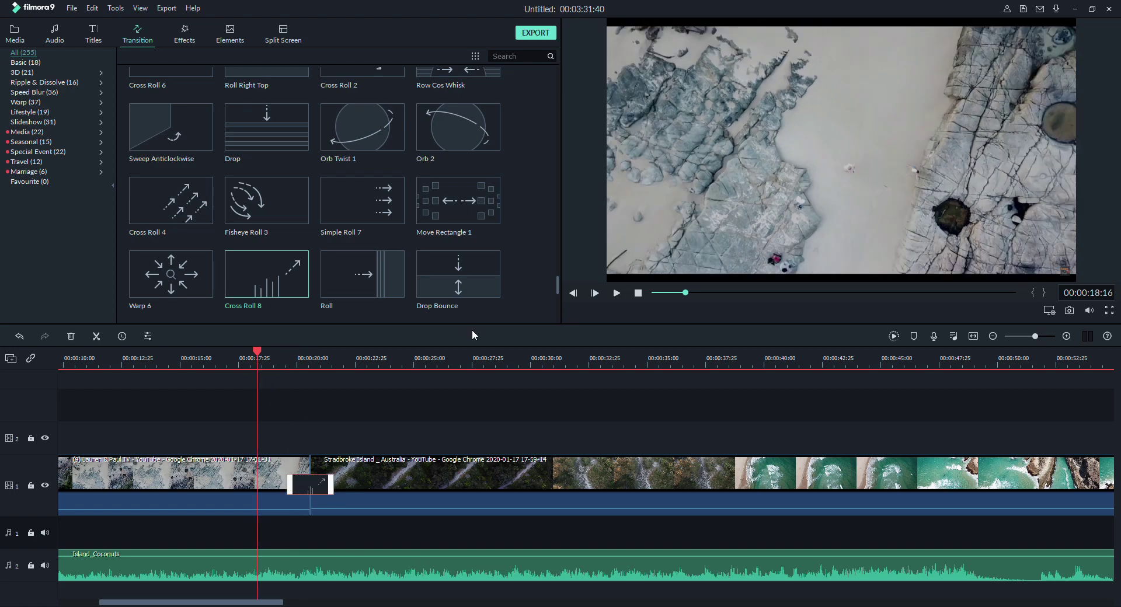
{"action": "left_click", "coordinate": [620, 296]}
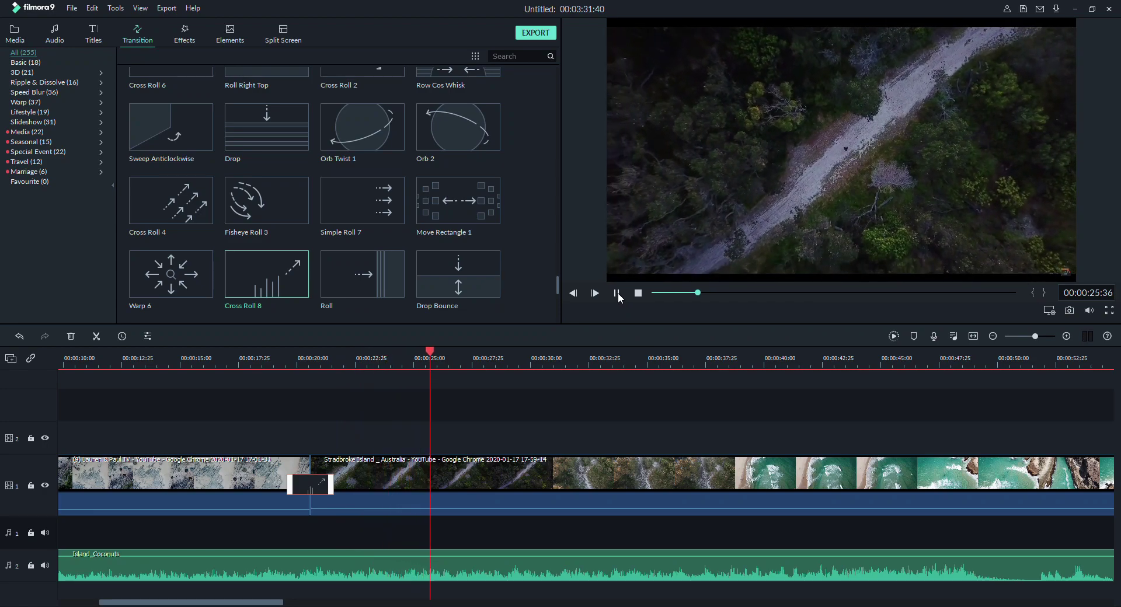
{"action": "left_click", "coordinate": [617, 294]}
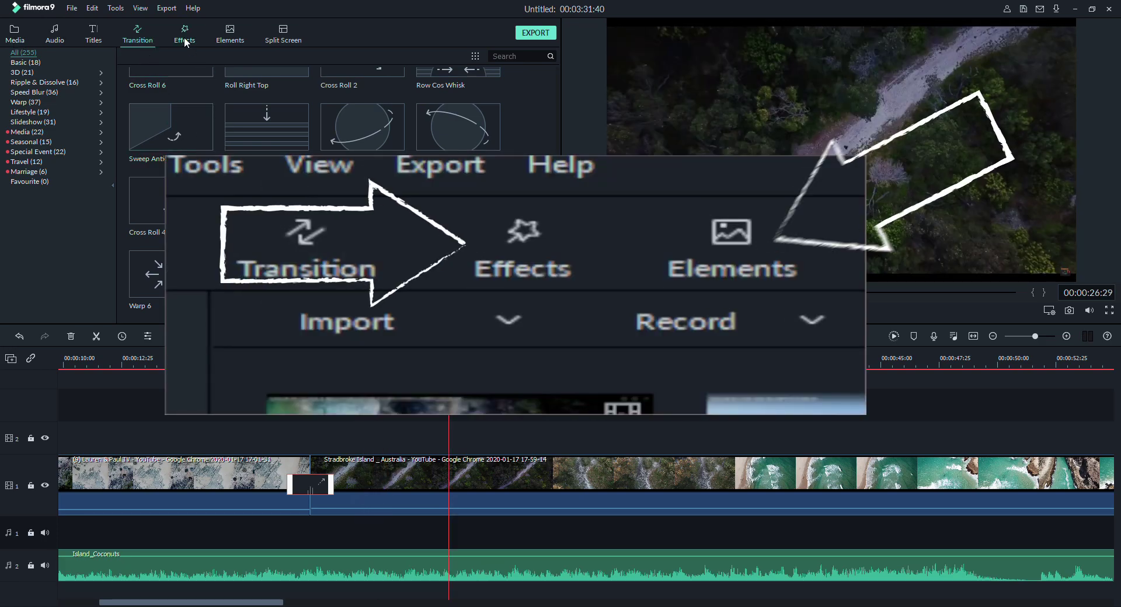
- Browse the video effects library and preview the Jigsaw D filter
{"action": "left_click", "coordinate": [184, 39]}
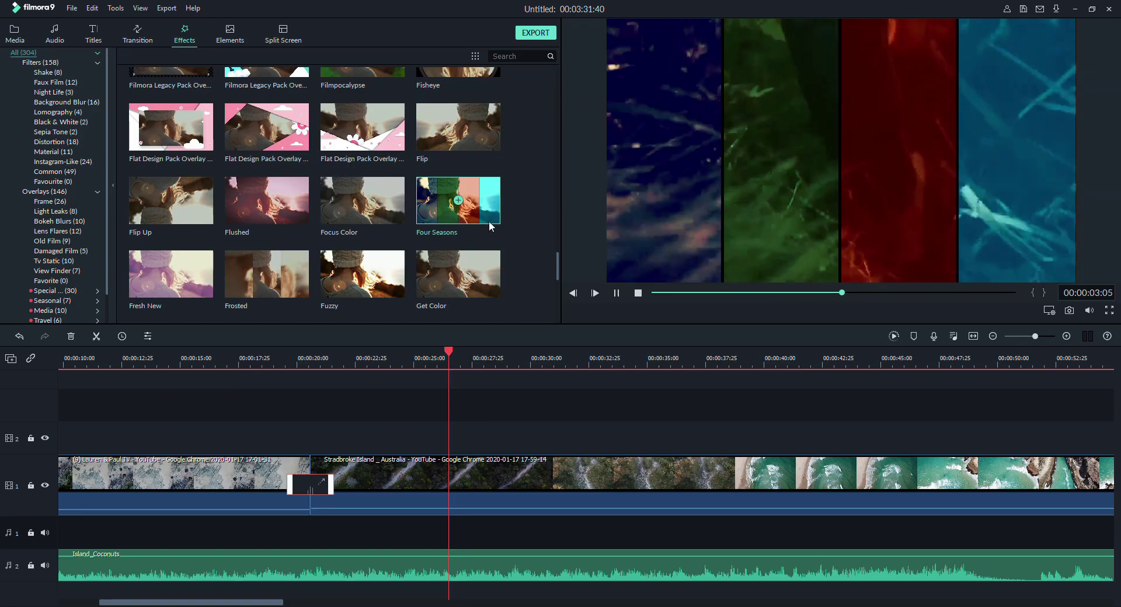
{"action": "scroll", "coordinate": [330, 256], "scroll_direction": "down", "scroll_amount": 5}
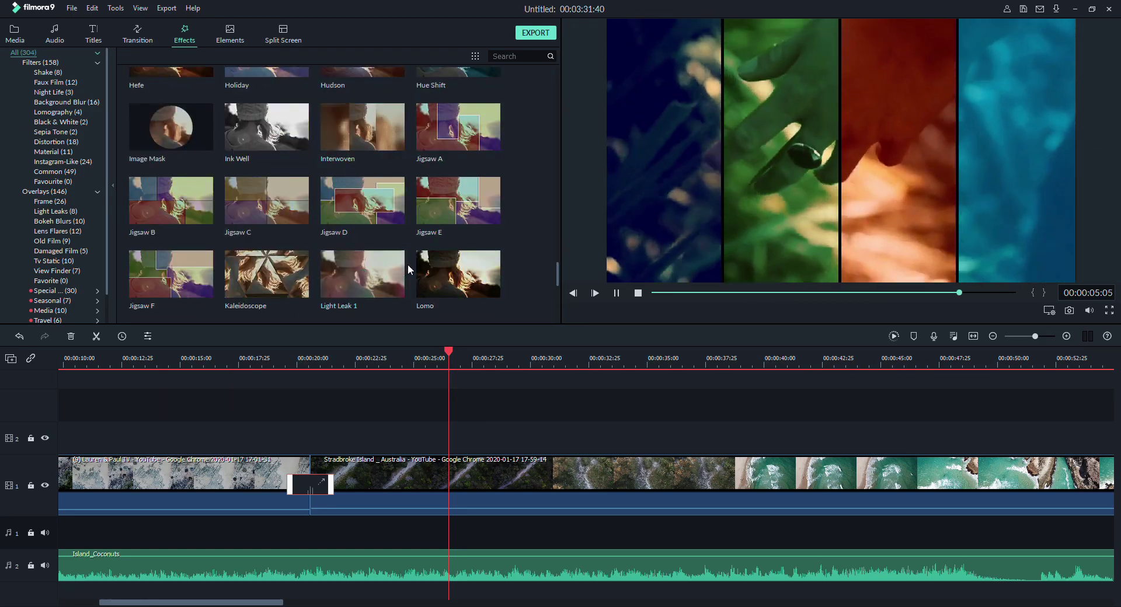
{"action": "left_click", "coordinate": [344, 219]}
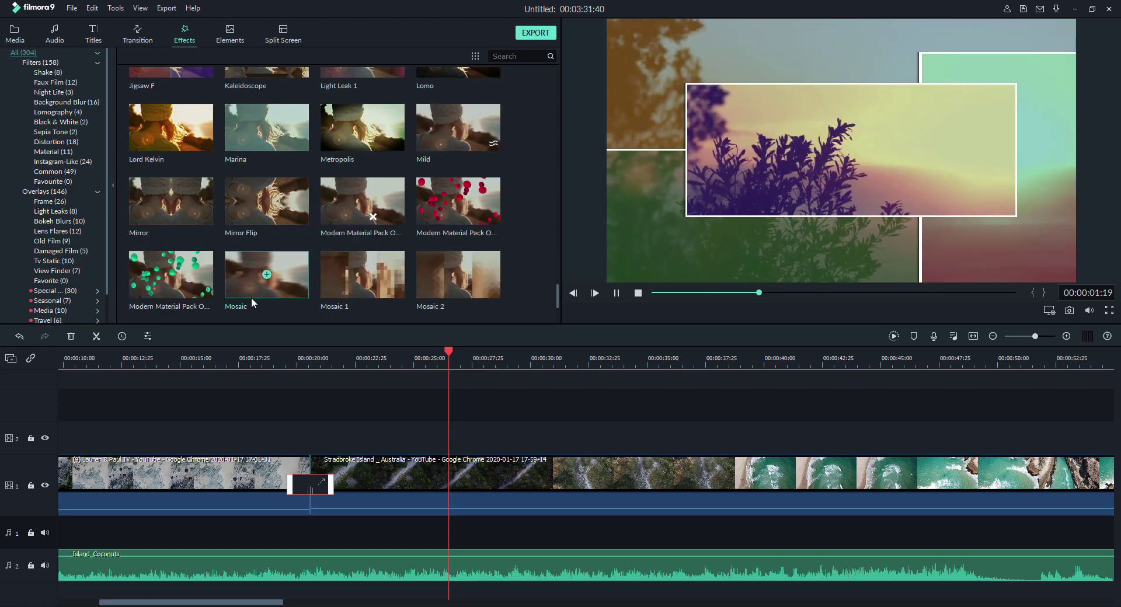
{"action": "scroll", "coordinate": [251, 297], "scroll_direction": "down", "scroll_amount": 5}
{"action": "scroll", "coordinate": [270, 278], "scroll_direction": "down", "scroll_amount": 3}
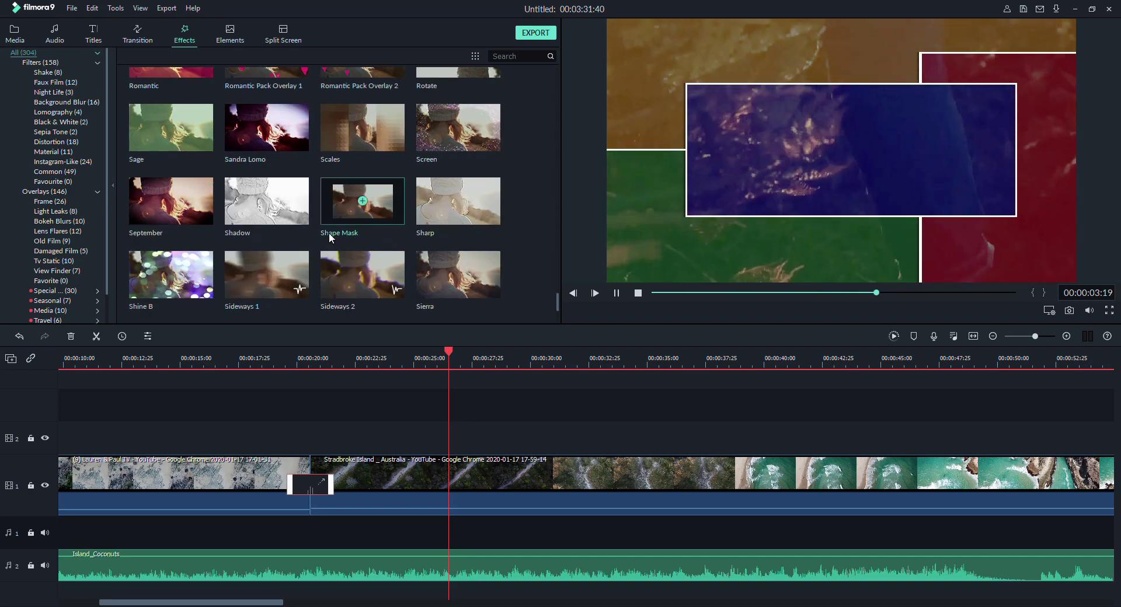
{"action": "scroll", "coordinate": [323, 230], "scroll_direction": "down", "scroll_amount": 3}
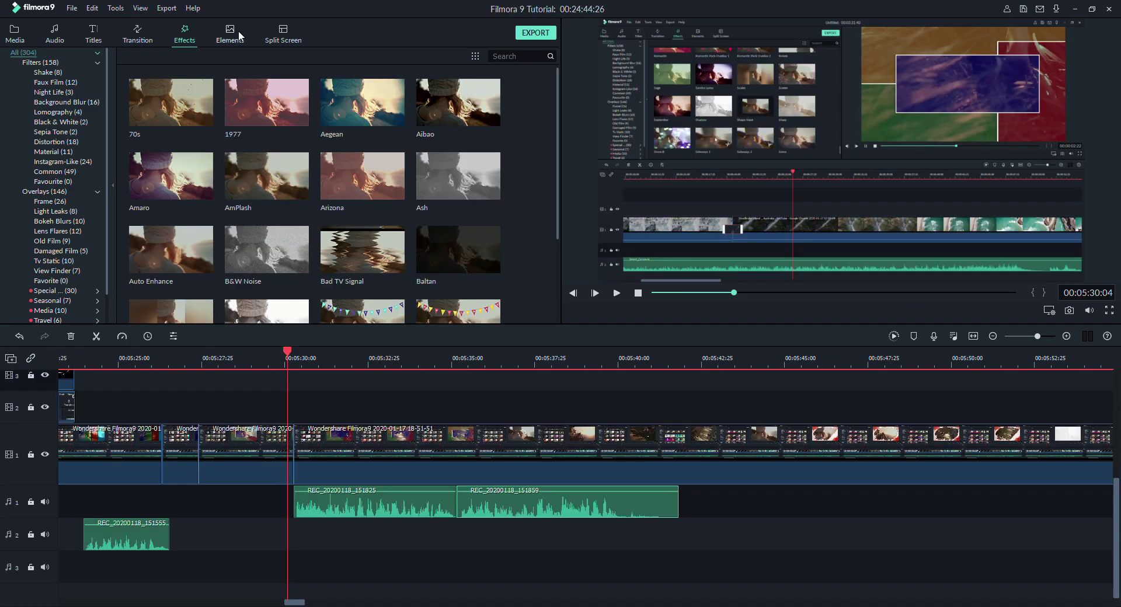
- Preview the Crayons Pack Element 35 sticker from the Elements library
{"action": "left_click", "coordinate": [230, 35]}
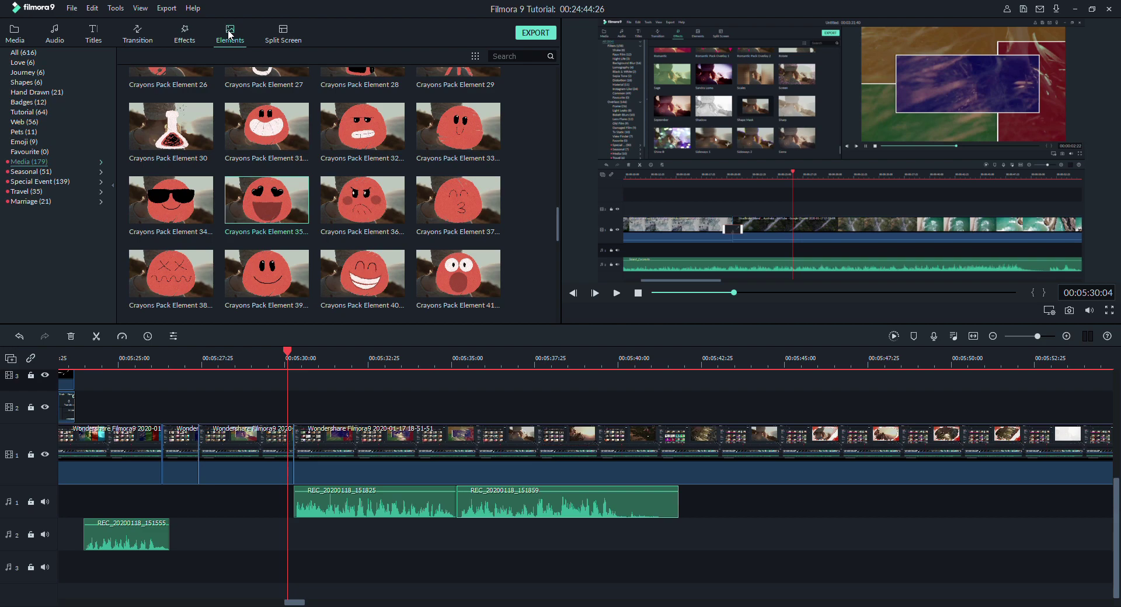
{"action": "left_click", "coordinate": [259, 214]}
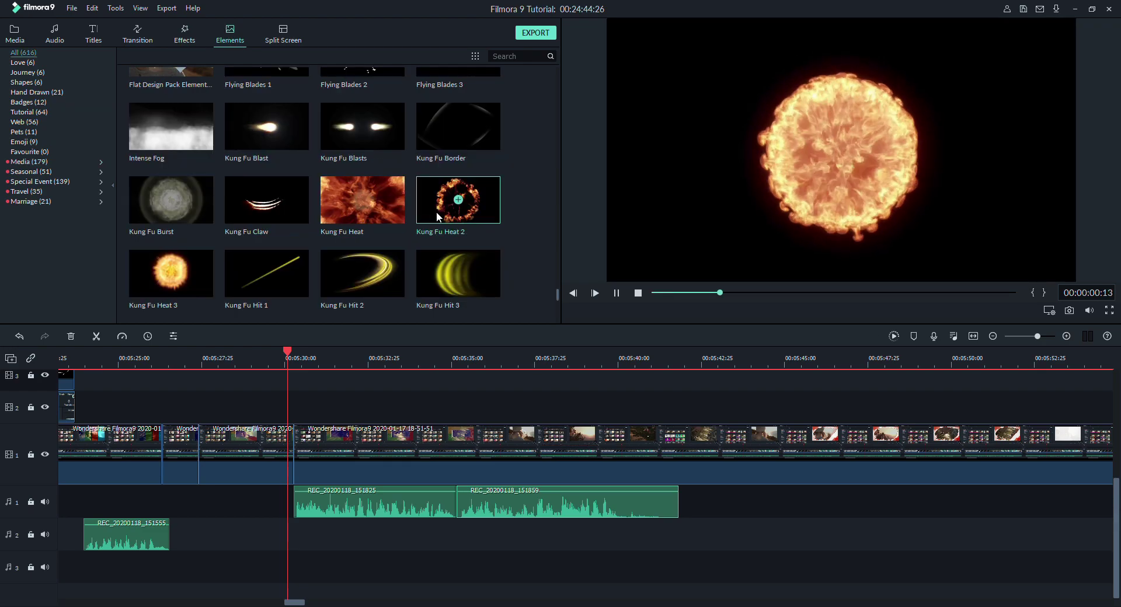
{"action": "scroll", "coordinate": [436, 251], "scroll_direction": "up", "scroll_amount": 3}
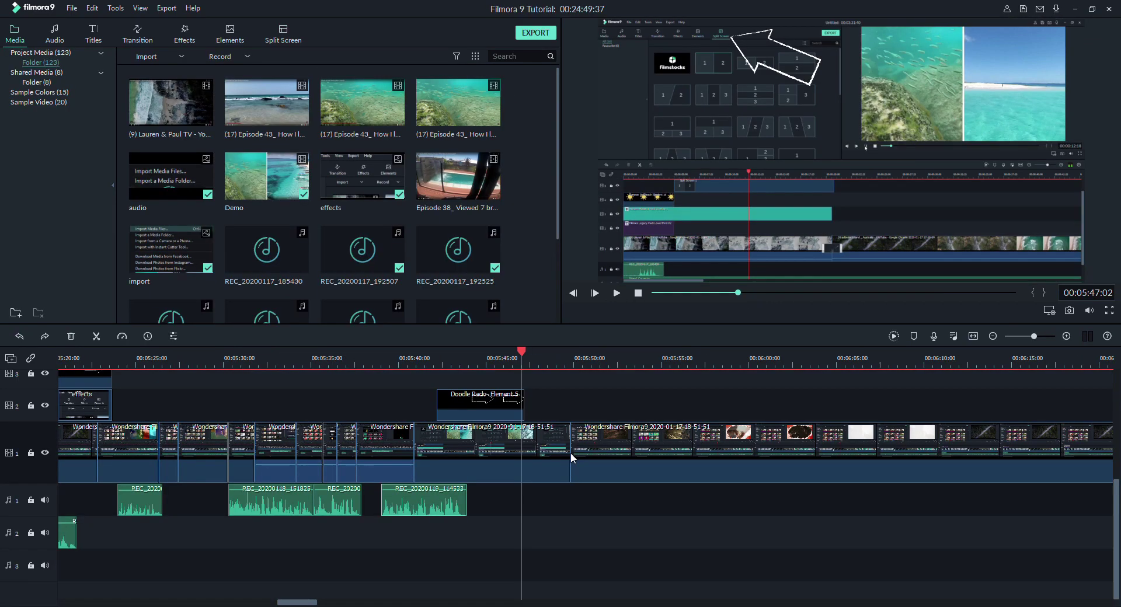
- Open the Export window showing MP4 output 'My Video' to D:/Filmora Output
{"action": "left_click", "coordinate": [541, 37]}
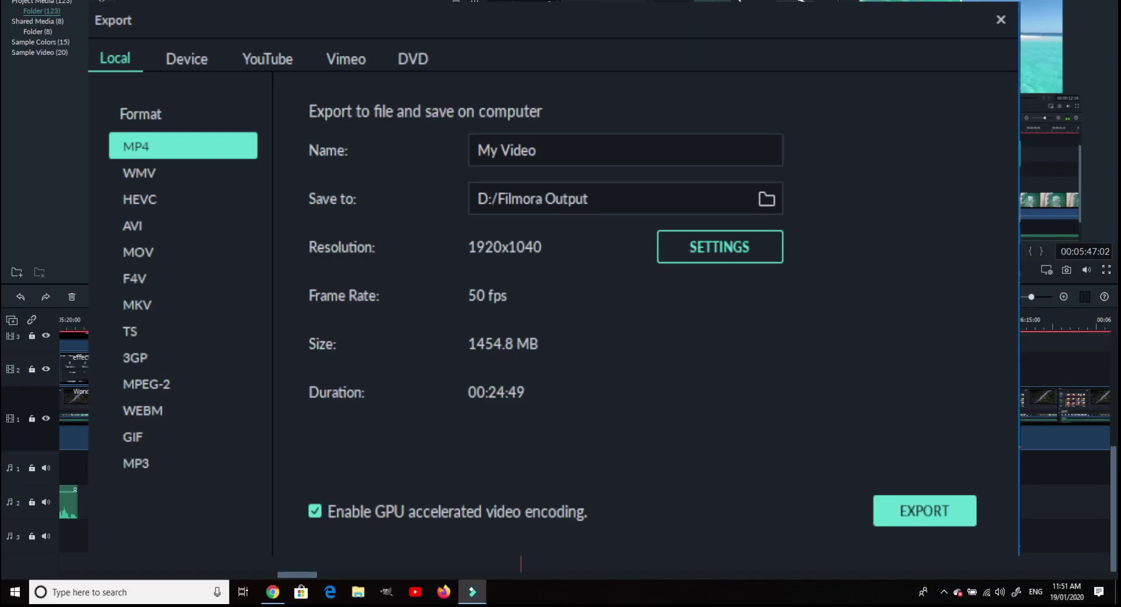